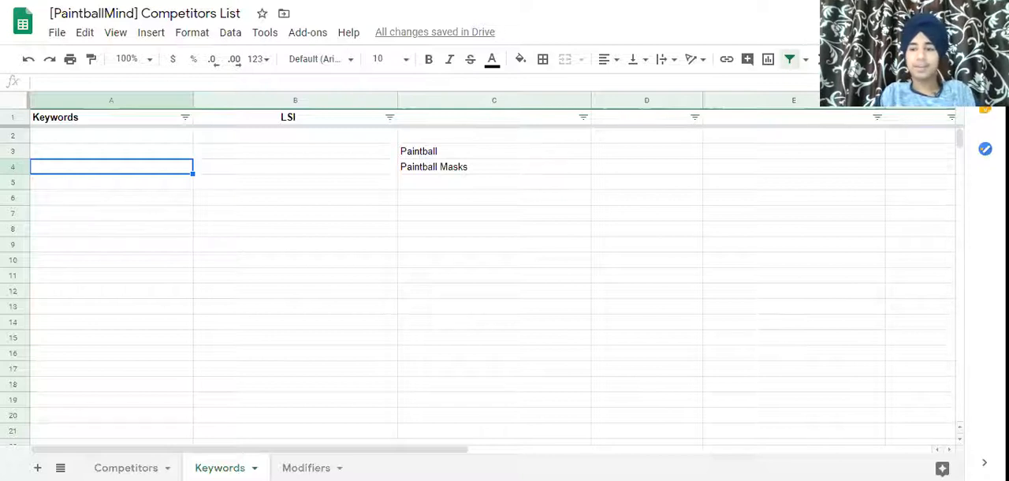
Copy the Paintball keyword from the Keywords sheet and paste it into the Keywords explorer search box.
click(430, 151)
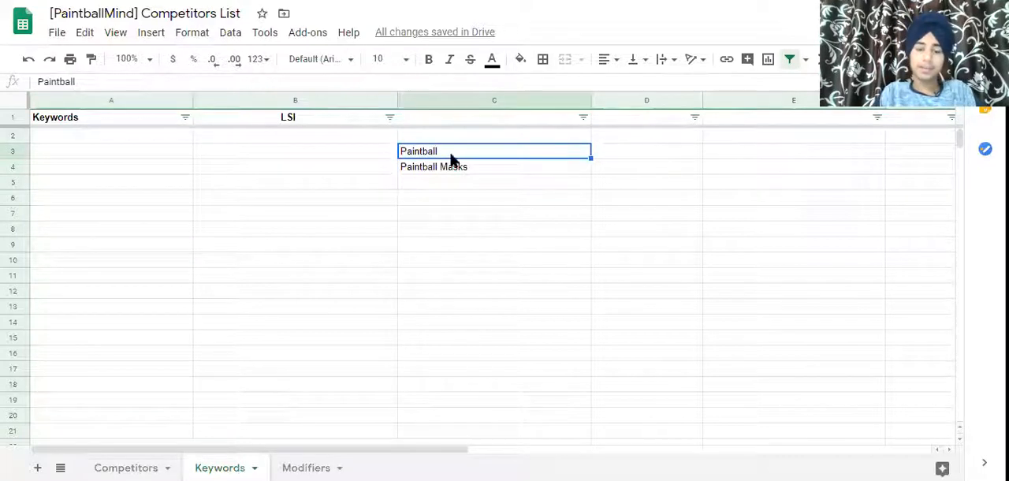
double_click(445, 155)
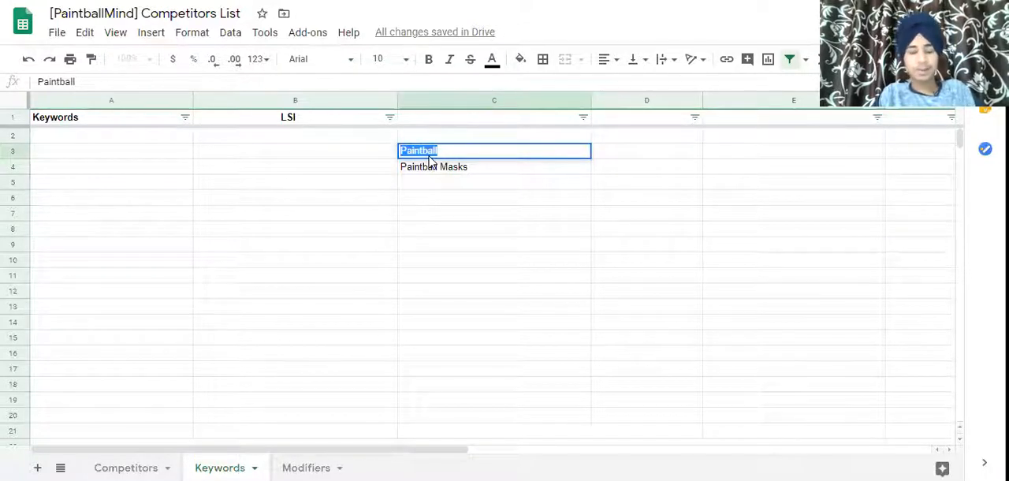
click(186, 247)
click(432, 156)
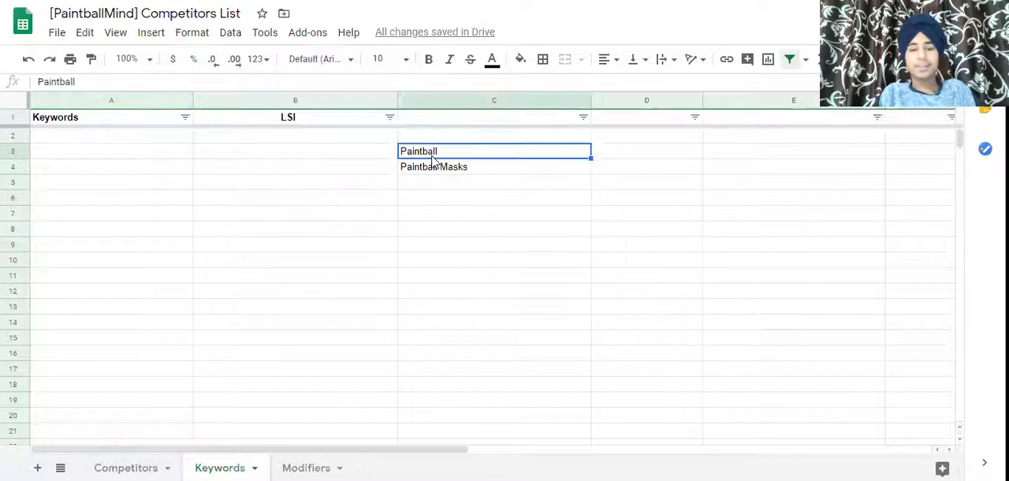
click(272, 2)
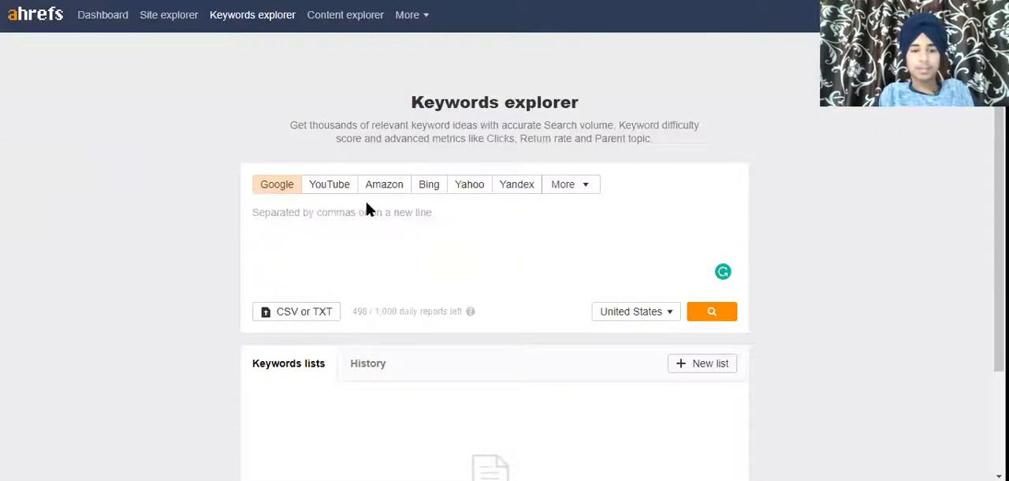
text(Paintball)
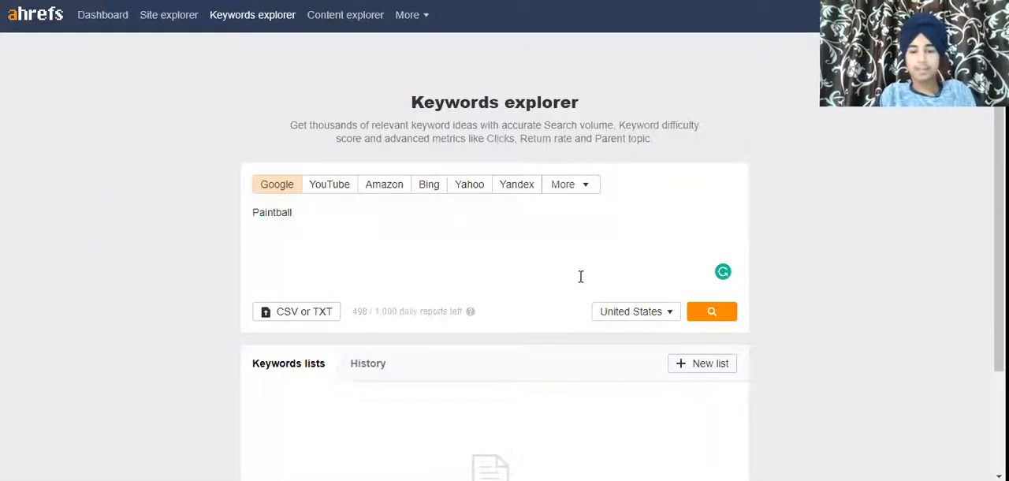
Run the Keywords explorer search for Paintball with United States as the country.
click(624, 314)
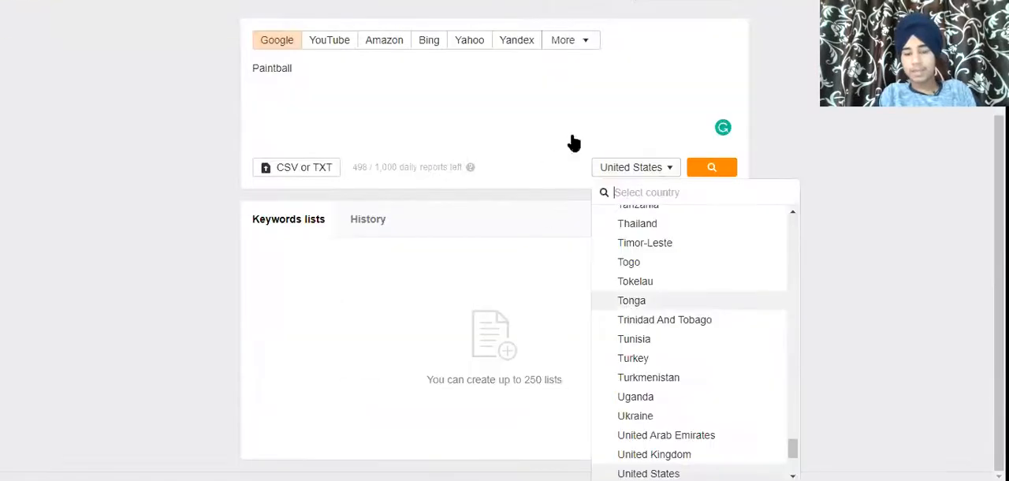
click(694, 170)
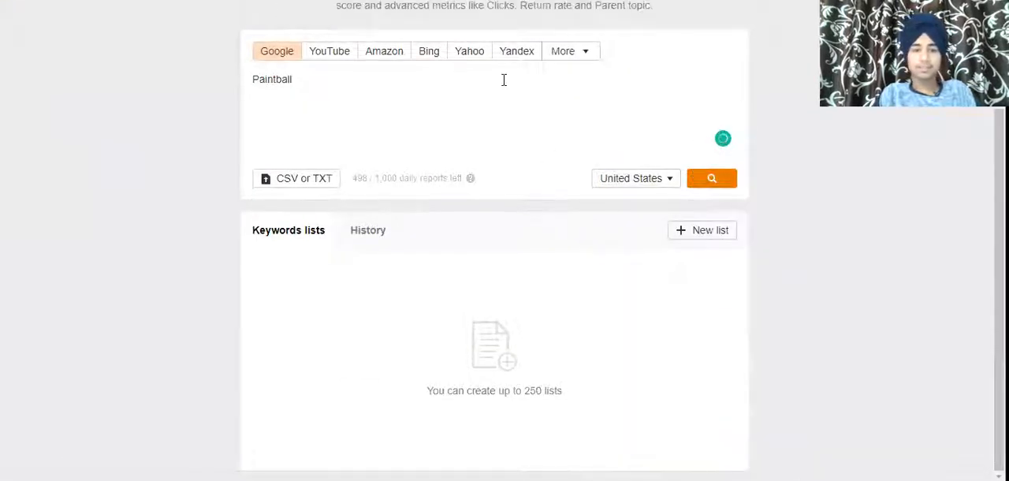
drag(998, 224, 999, 118)
click(716, 309)
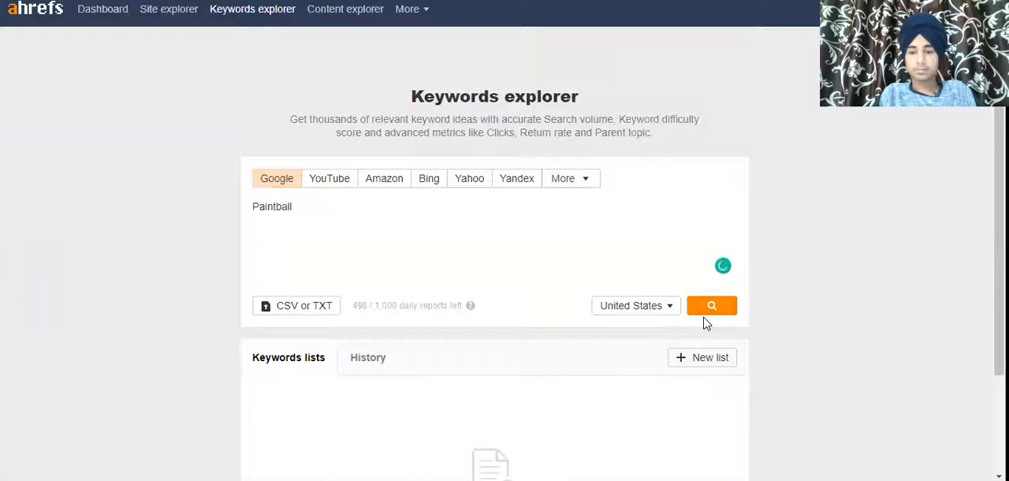
click(705, 312)
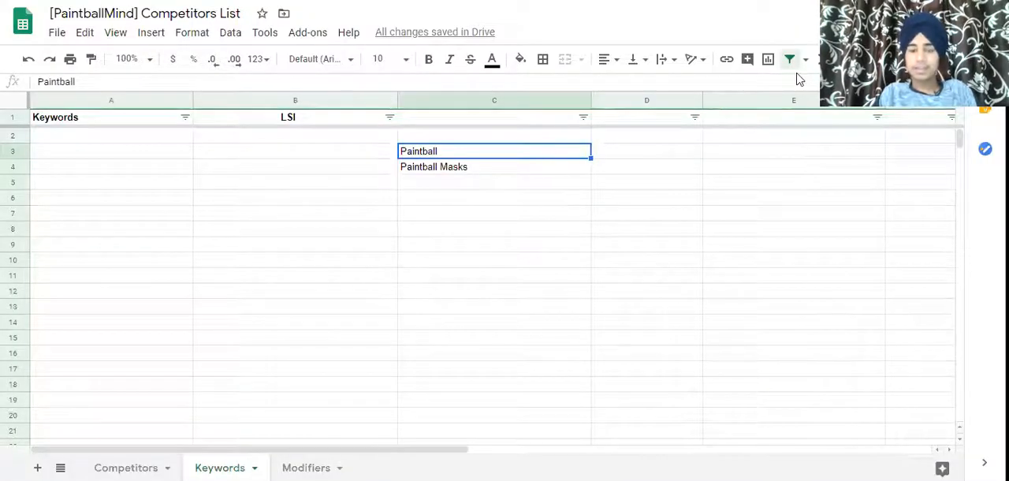
click(419, 163)
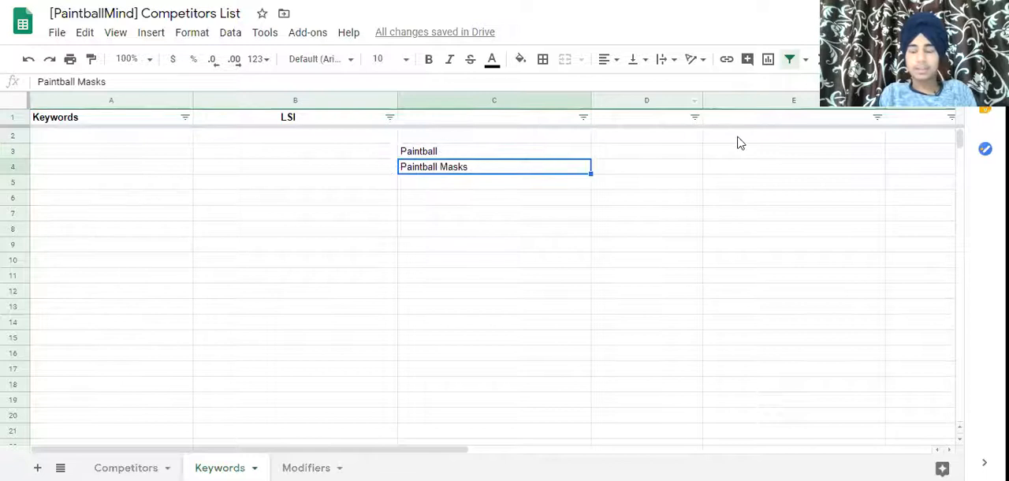
click(460, 151)
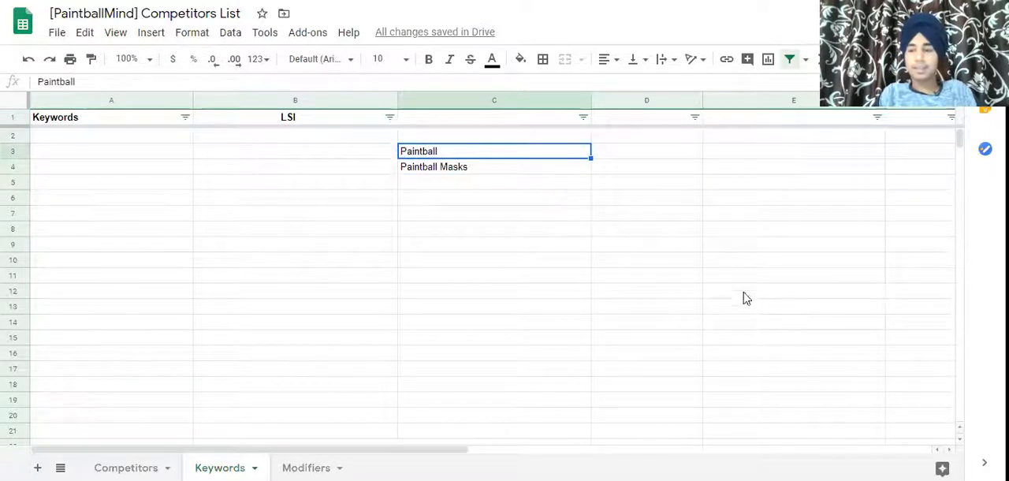
double_click(416, 152)
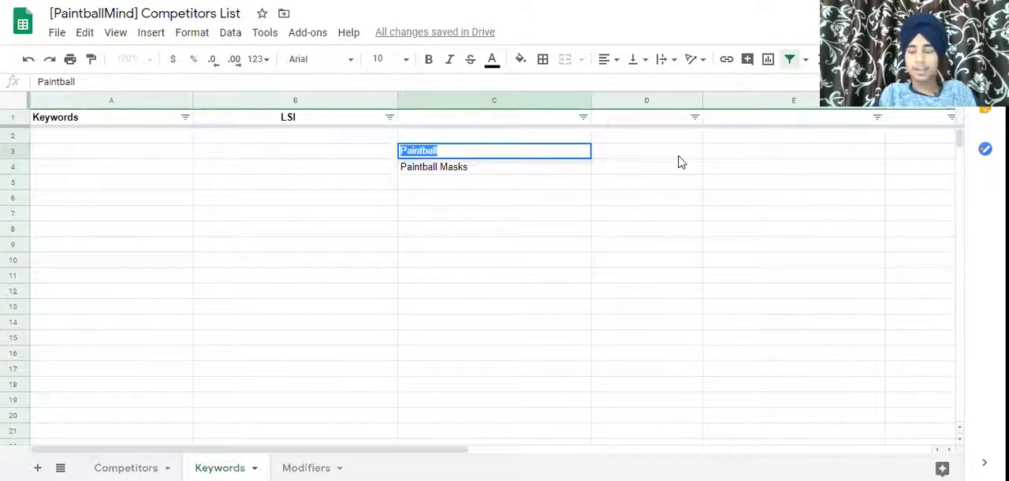
click(783, 202)
text(S)
key(BackSpace)
text(Bloggin)
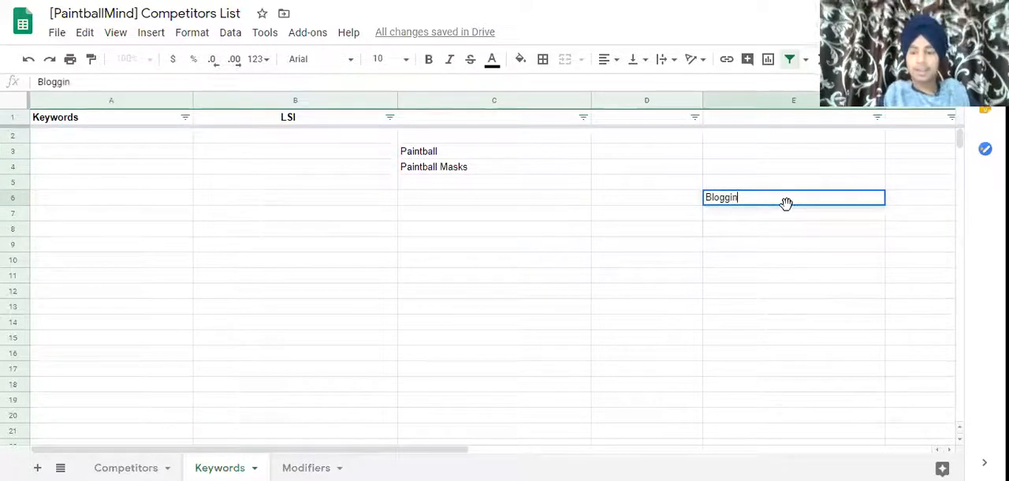
key(Return)
text(SEO)
key(Return)
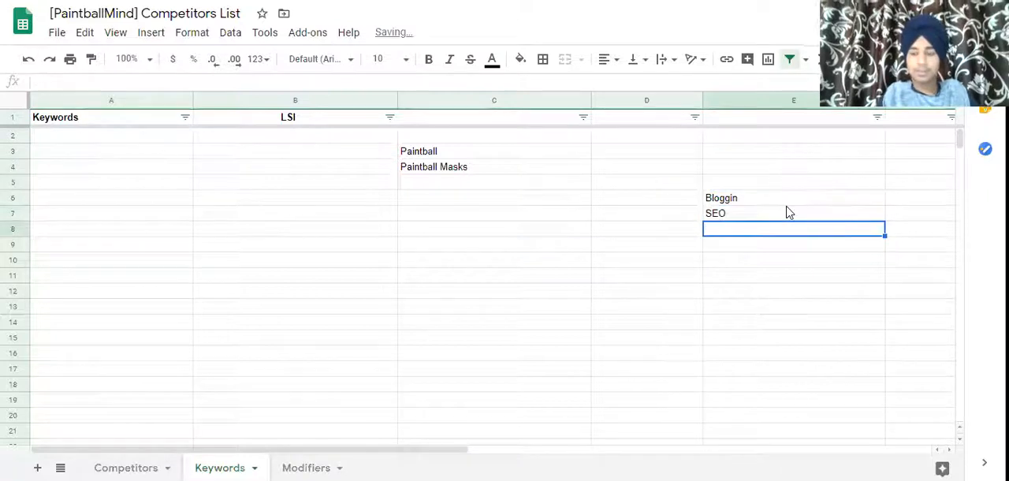
text(OFF )
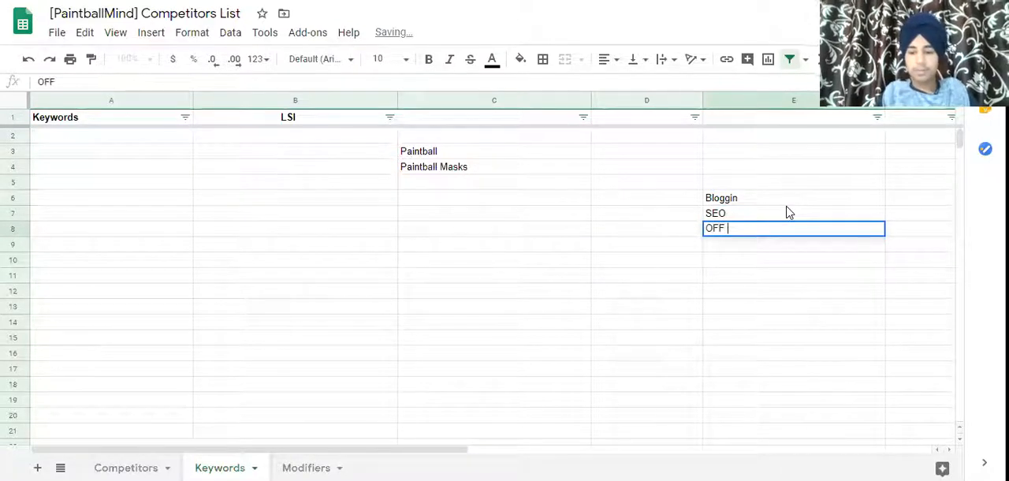
text(Page)
key(Return)
text(O)
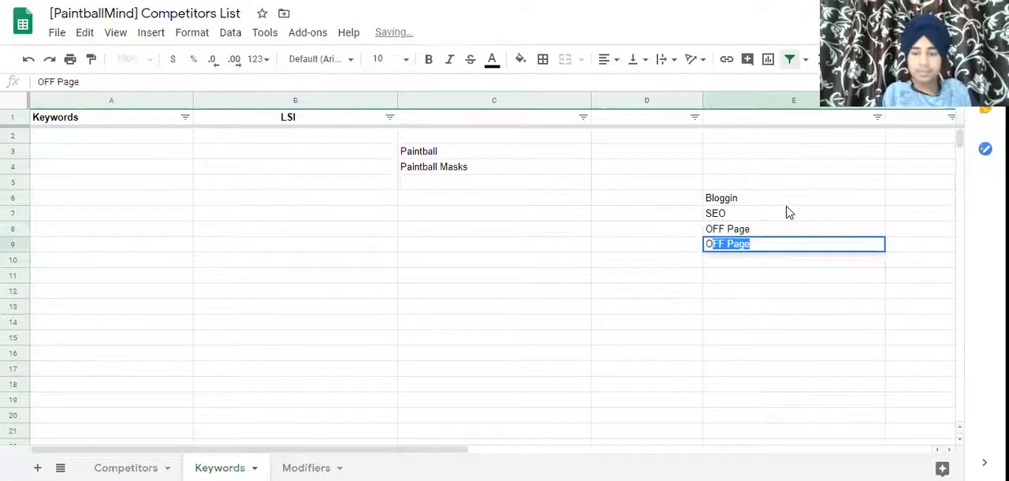
text(n page)
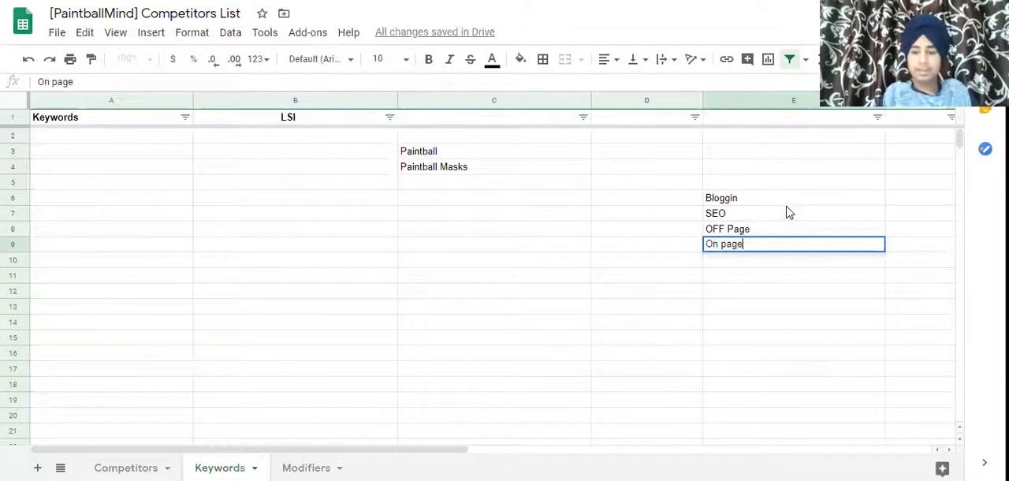
key(Return)
drag(781, 250, 795, 134)
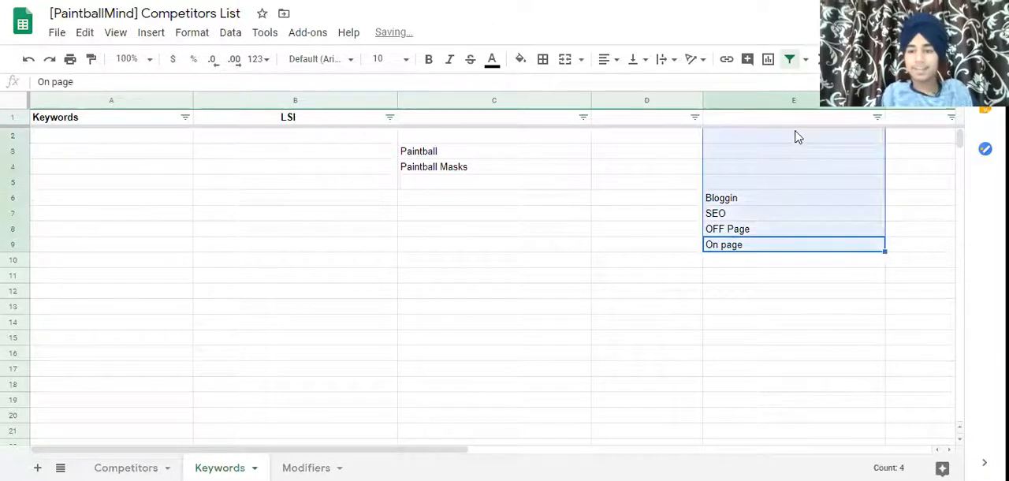
key(Delete)
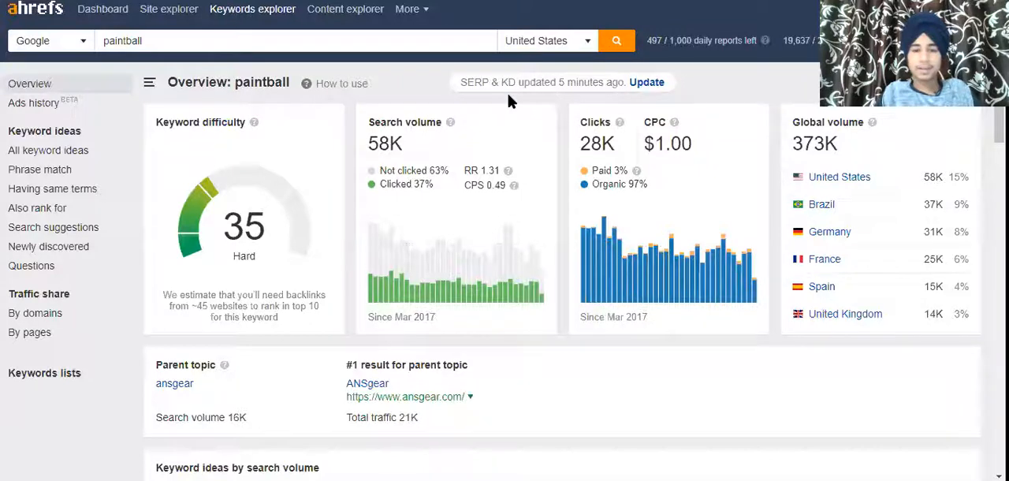
Open the Phrase match keyword ideas for paintball.
drag(355, 145, 440, 148)
click(441, 150)
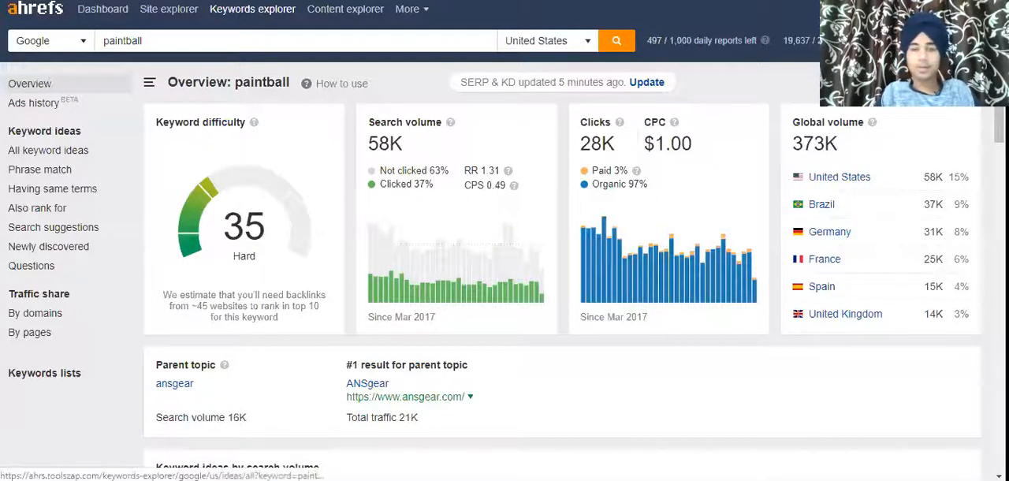
click(38, 170)
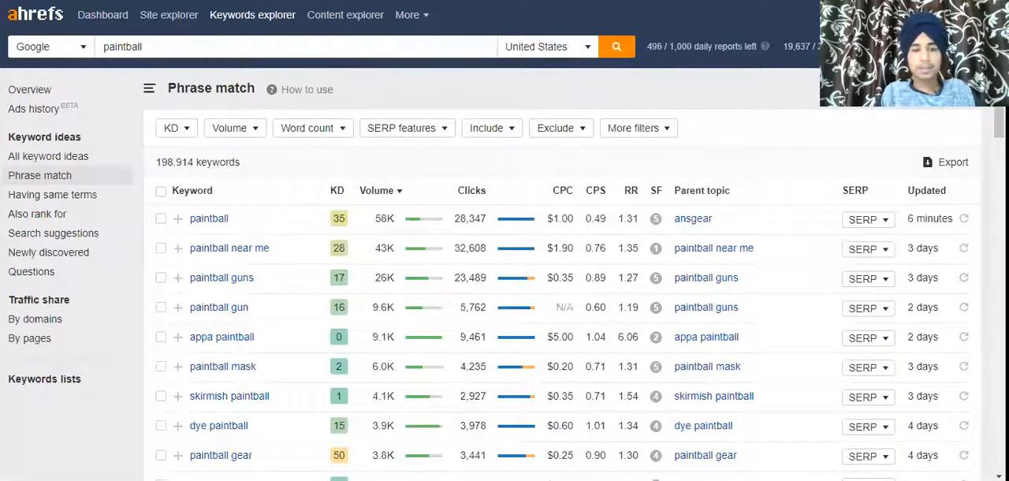
Copy the commercial modifier list 'best, top, cheap, review, comparison,' from the Modifiers sheet.
key(ctrl+Tab)
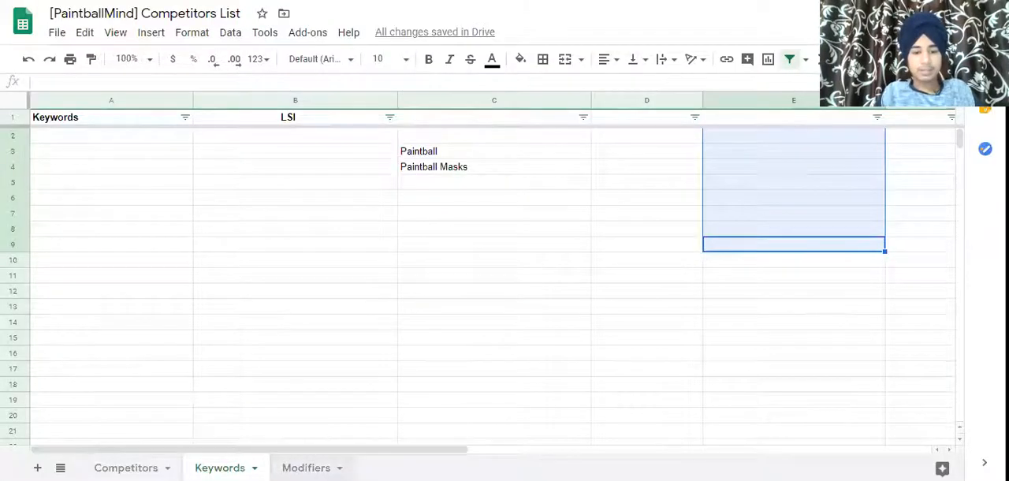
click(307, 468)
key(ctrl+Tab)
key(ctrl+shift+Tab)
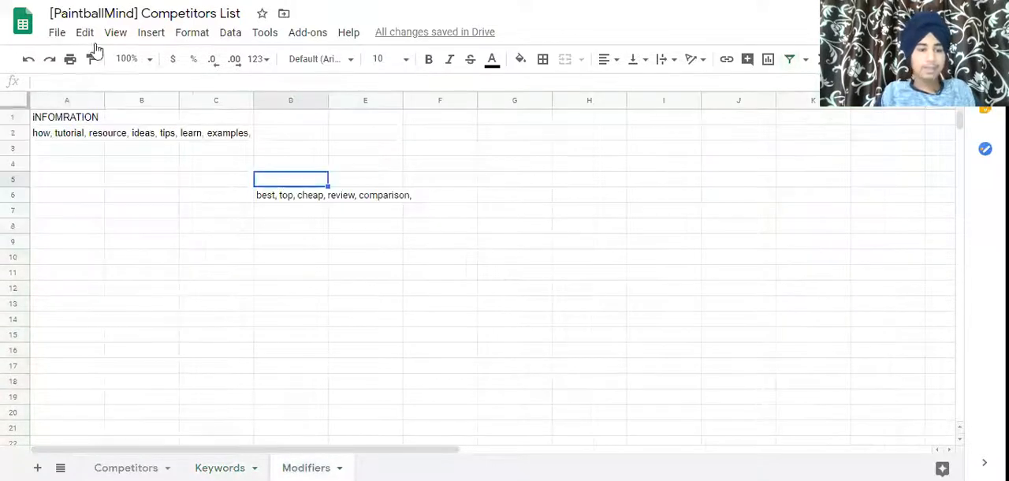
click(298, 206)
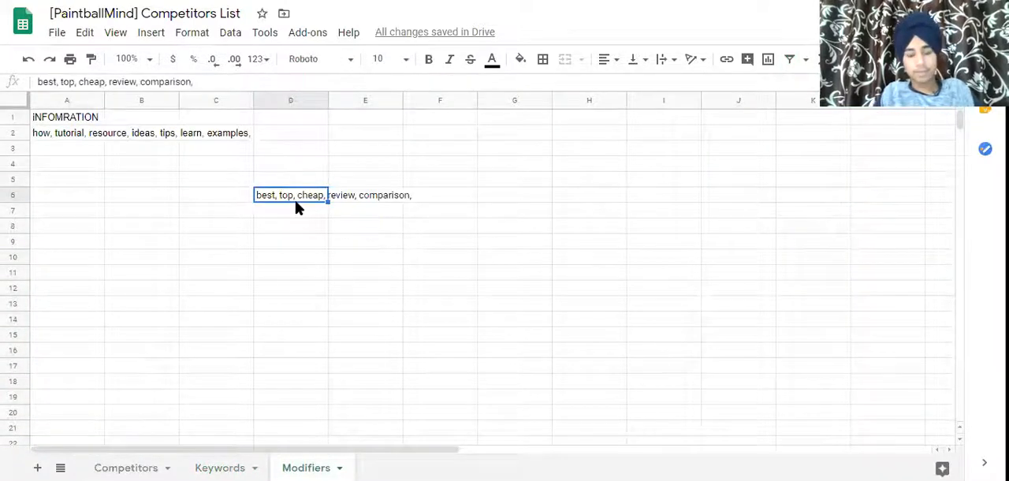
key(ctrl+c)
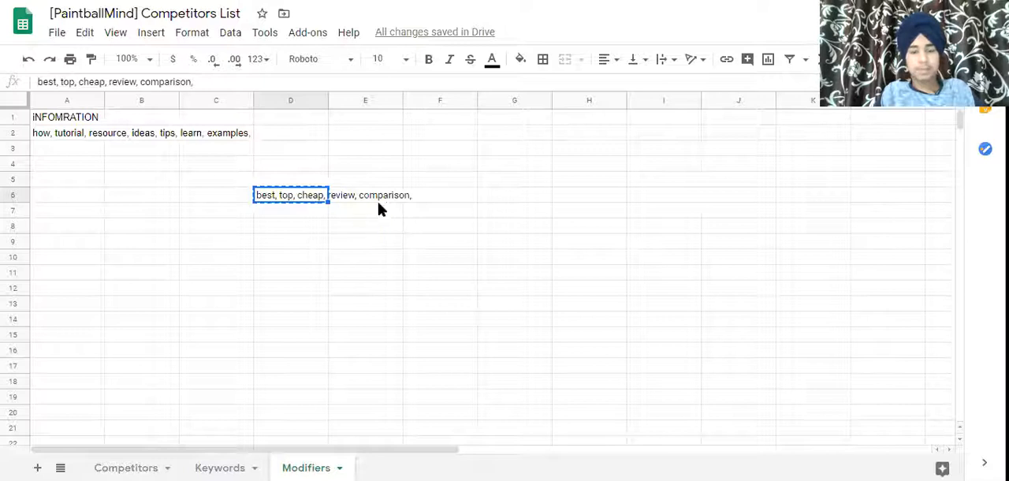
Filter the phrase-match keywords to include any word from the pasted modifier list.
key(alt+Tab)
click(482, 130)
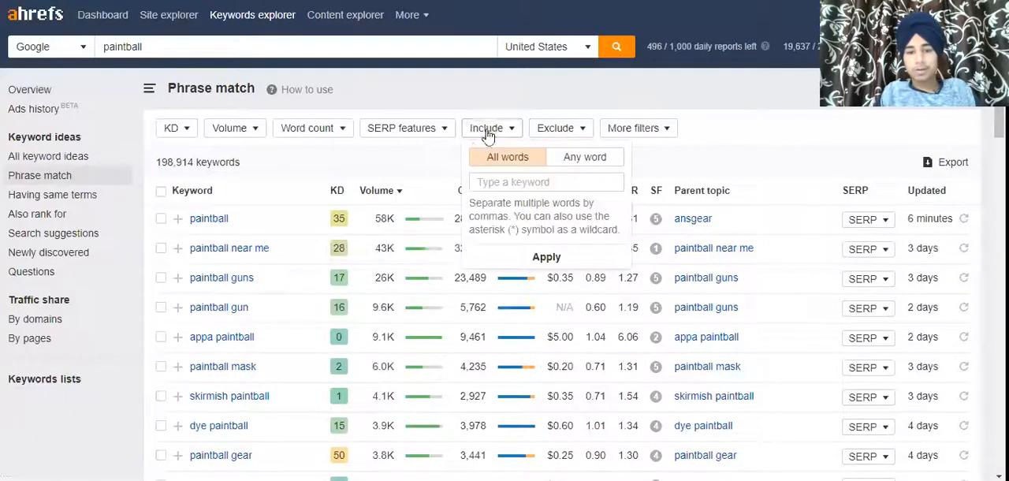
click(557, 162)
click(533, 182)
key(ctrl+v)
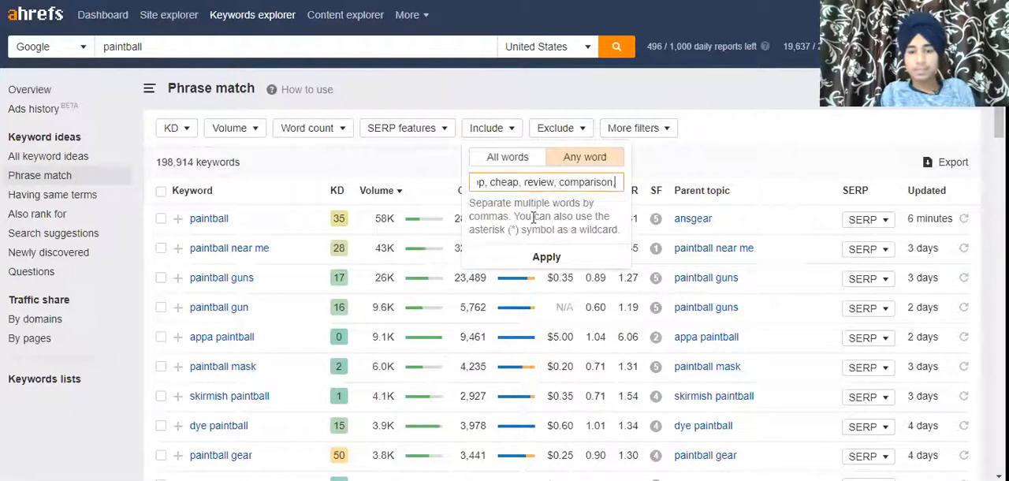
click(544, 258)
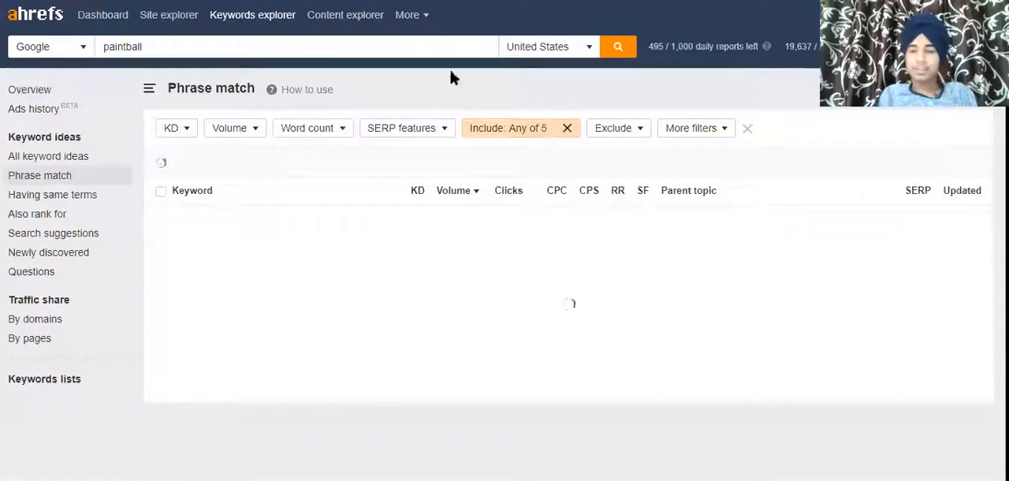
Select keywords best paintball gun, guns, mask, hopper and maker, plus top paintball guns and cheap paintball guns.
click(477, 134)
click(689, 188)
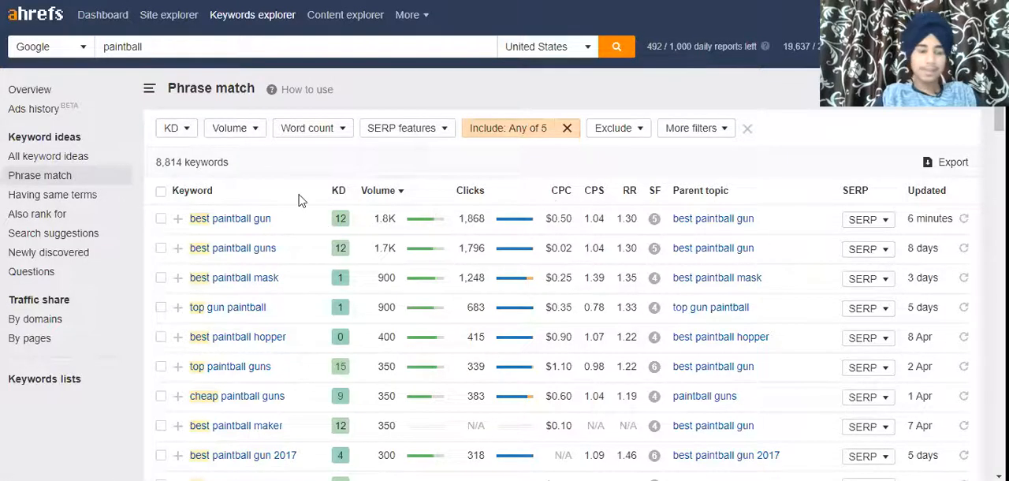
click(160, 218)
click(161, 247)
click(161, 278)
click(161, 307)
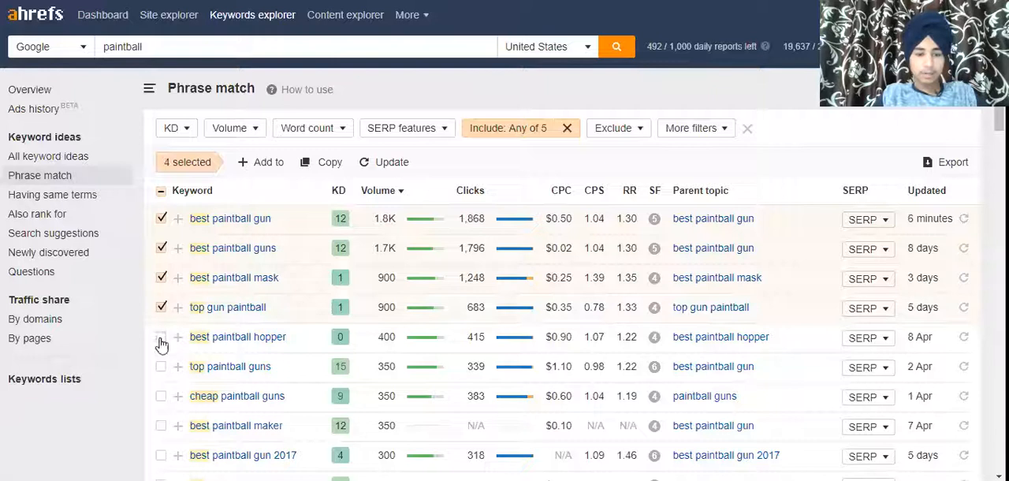
click(161, 307)
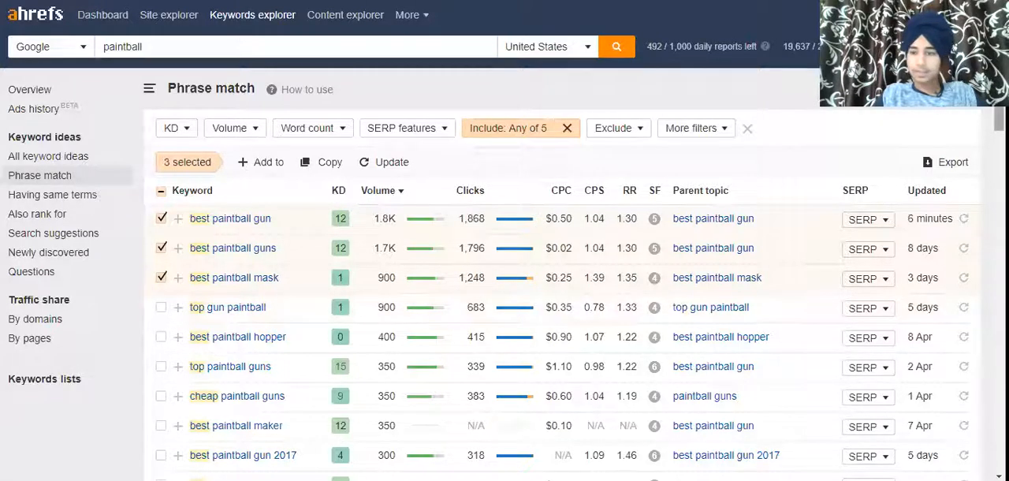
scroll(507, 117, down, 3)
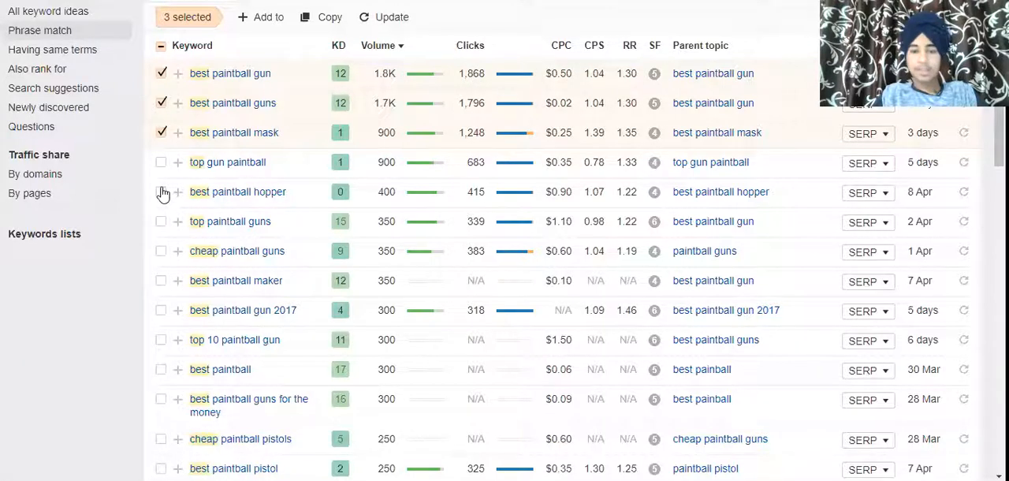
click(161, 191)
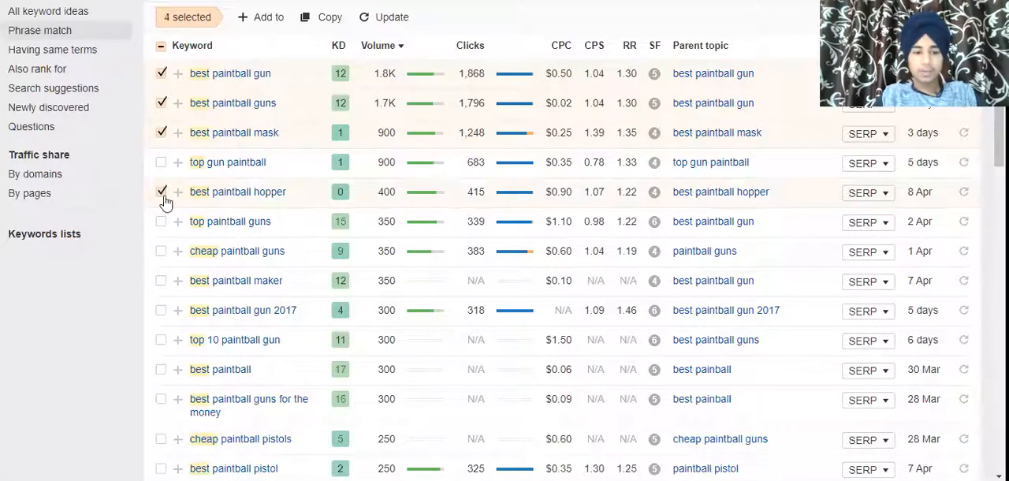
click(161, 280)
click(161, 251)
click(161, 222)
Return to the spreadsheet's Keywords sheet.
click(322, 18)
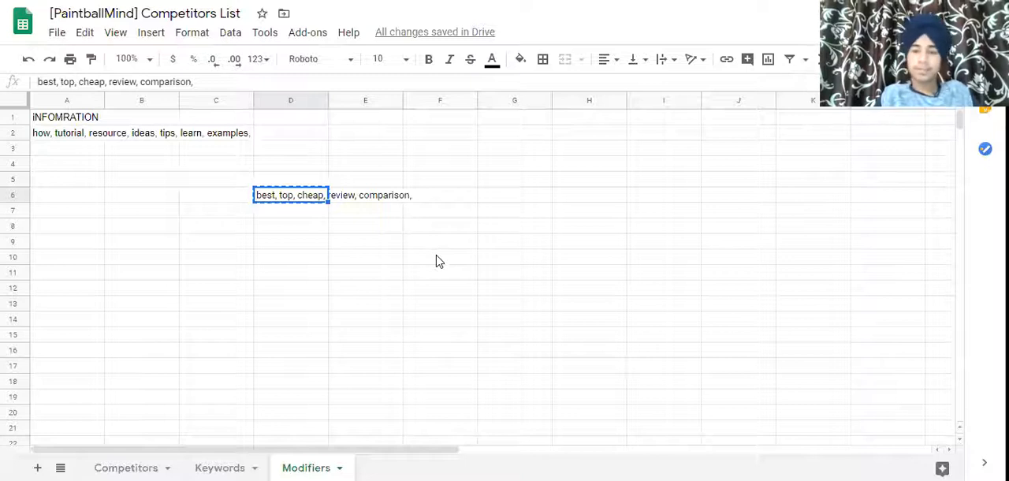
click(220, 467)
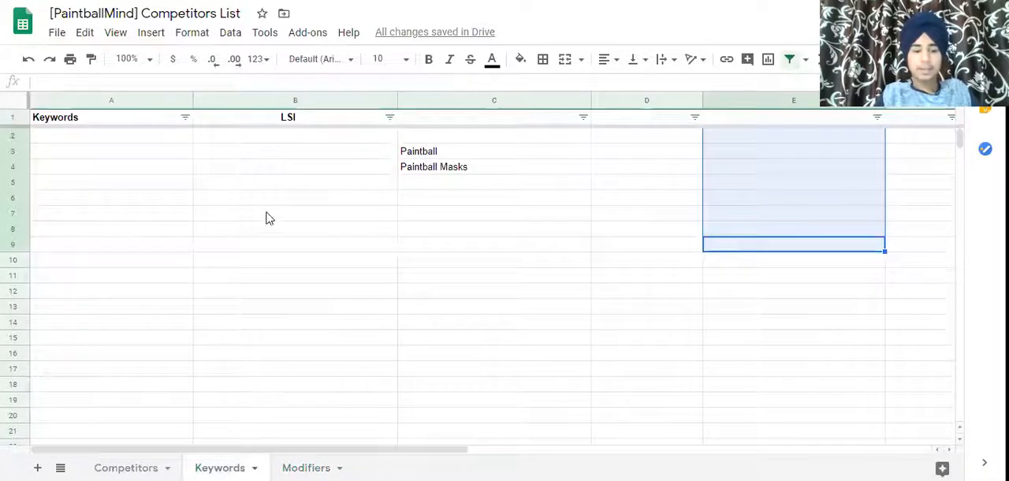
Copy the seven selected keywords from the Keywords explorer results.
click(83, 186)
key(ctrl+v)
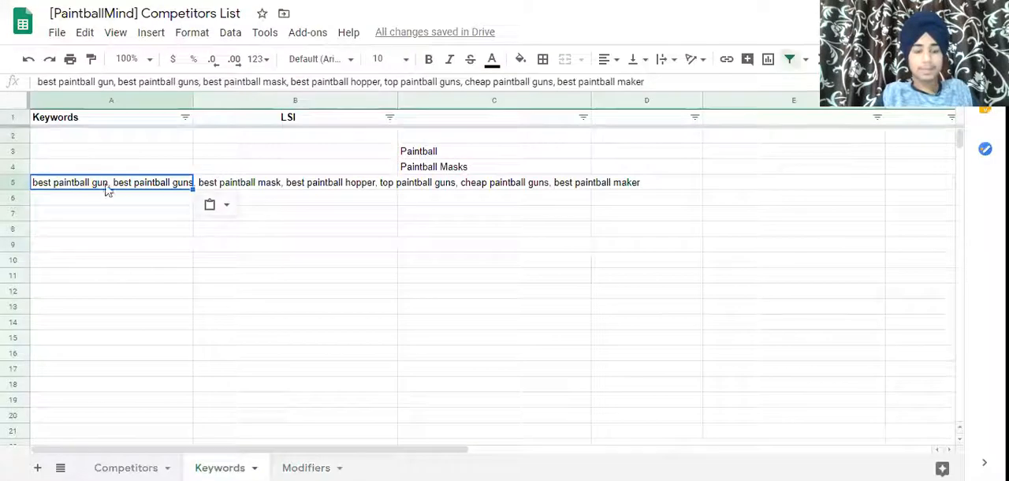
key(ctrl+c)
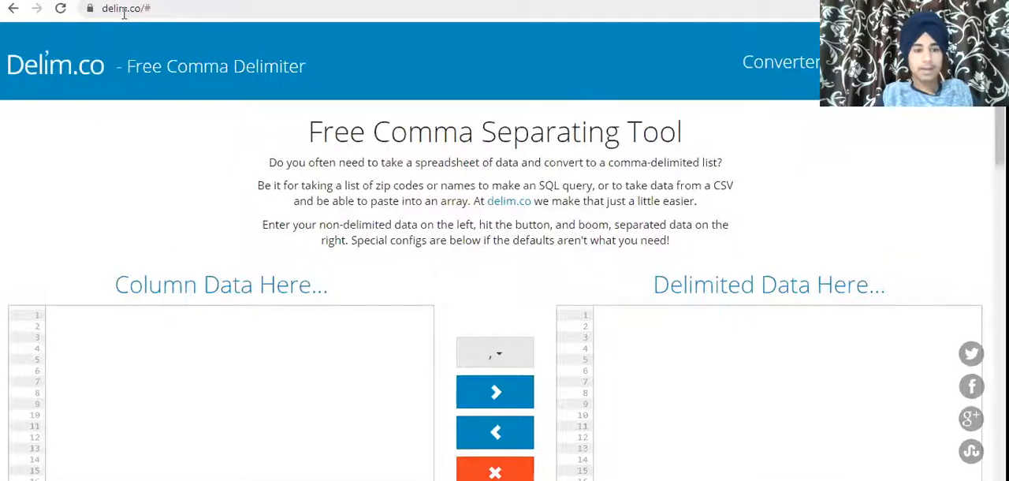
Open the Delim.co comma separating tool and paste the copied keyword list into the Column Data box.
click(106, 10)
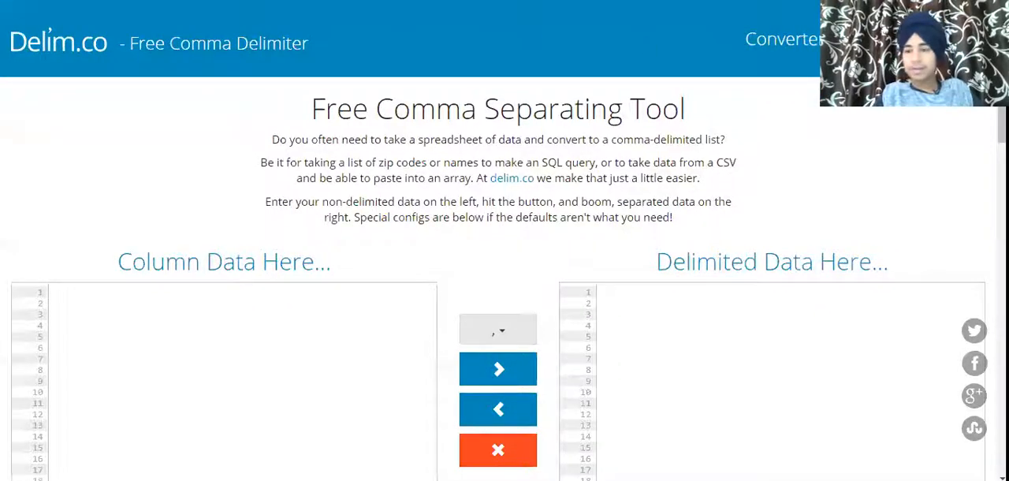
scroll(315, 237, down, 2)
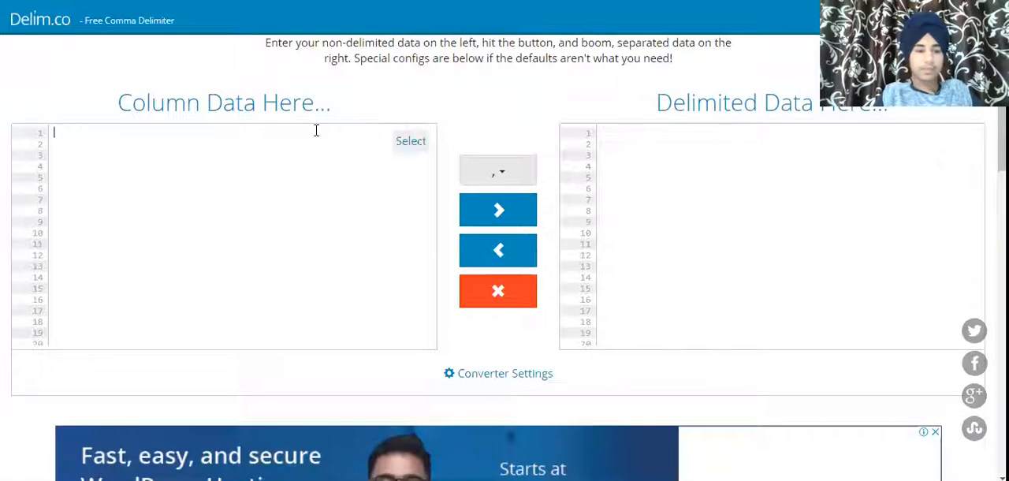
click(314, 132)
key(ctrl+v)
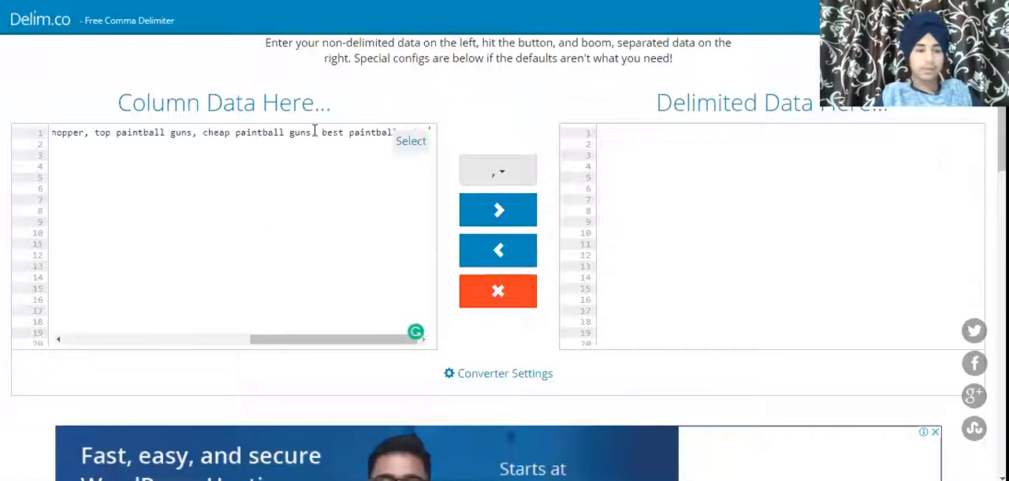
Convert the list and set the delimiter to New Line.
click(498, 219)
click(498, 328)
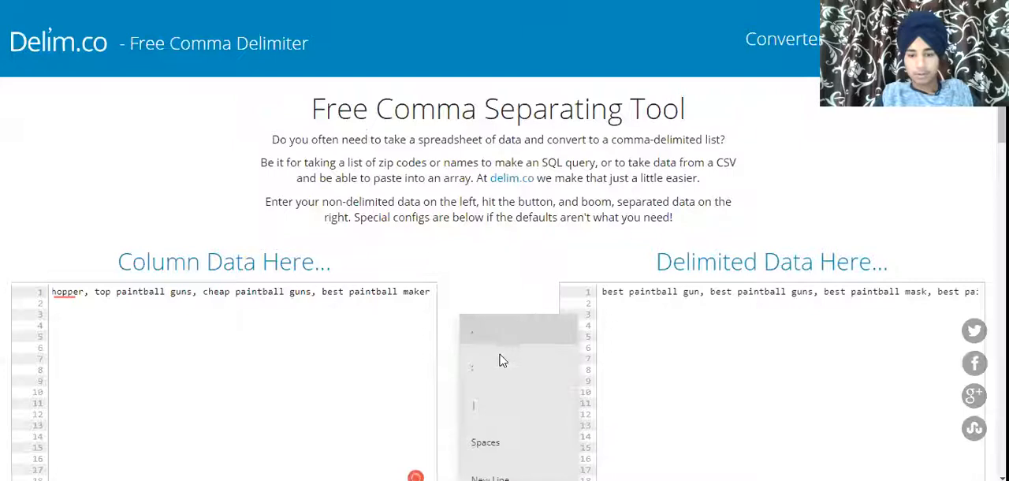
click(489, 475)
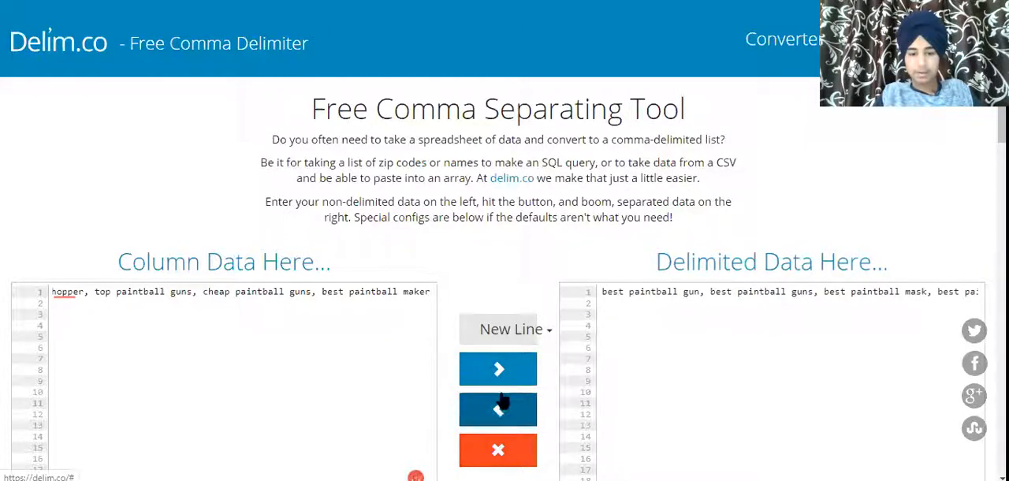
Clear the tool, paste the keyword list into Column Data again and convert it.
scroll(567, 150, down, 3)
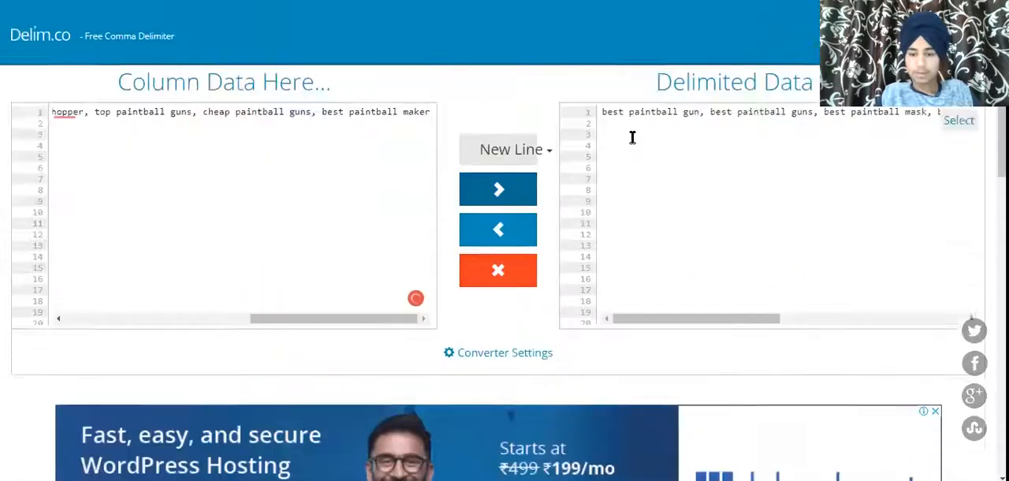
click(516, 195)
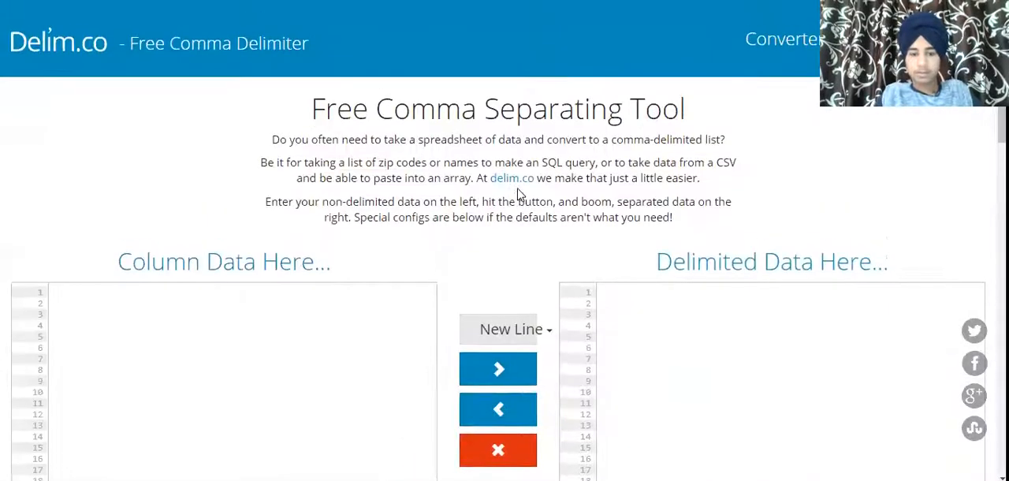
click(280, 309)
key(ctrl+v)
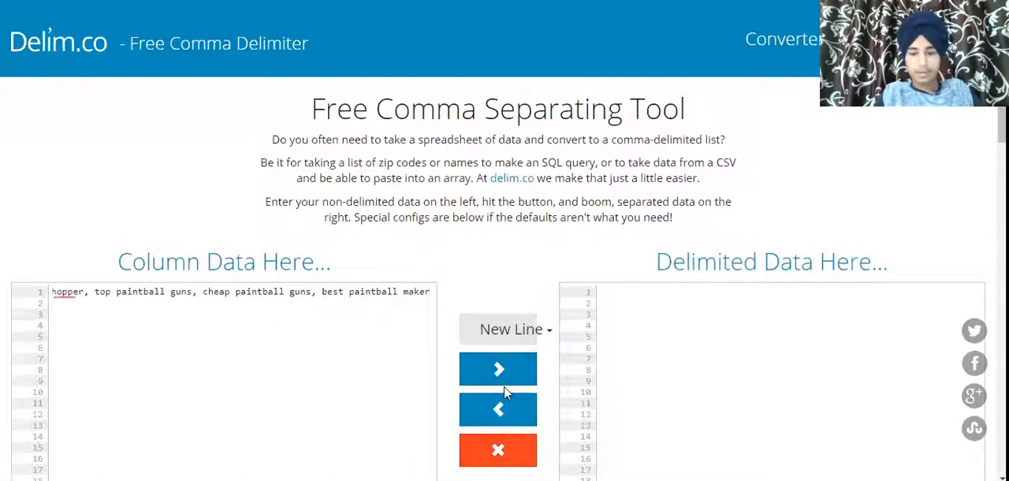
click(498, 371)
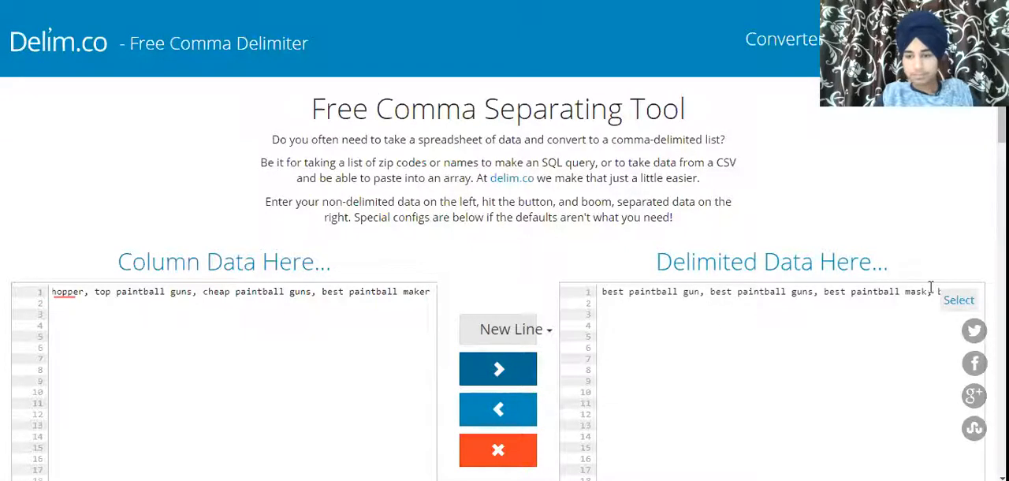
Examine the converter settings below the data boxes.
scroll(507, 272, down, 3)
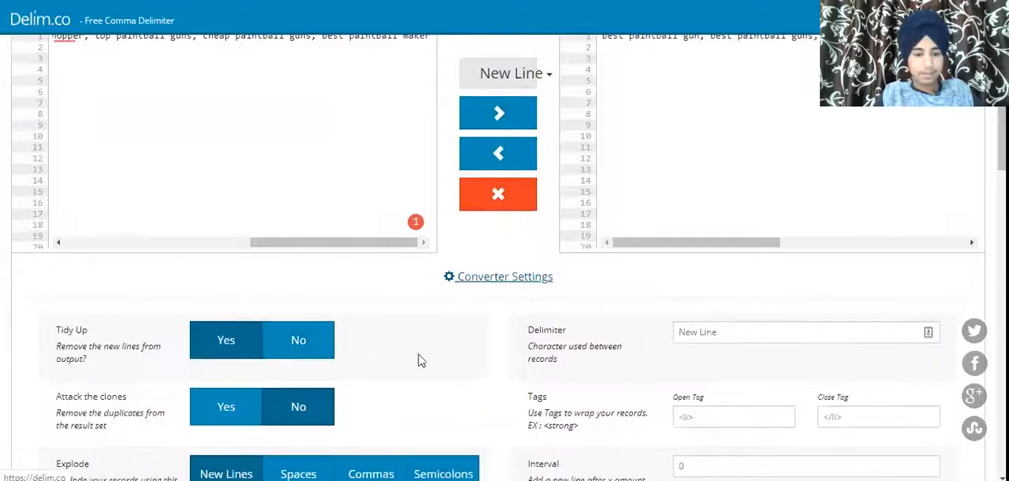
scroll(450, 360, down, 3)
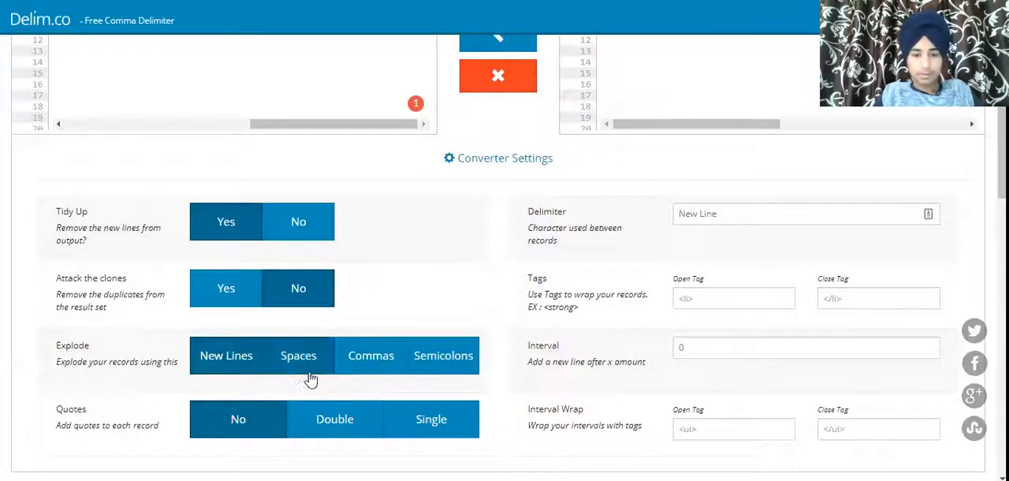
click(732, 209)
click(555, 221)
scroll(555, 222, up, 1)
scroll(554, 227, up, 2)
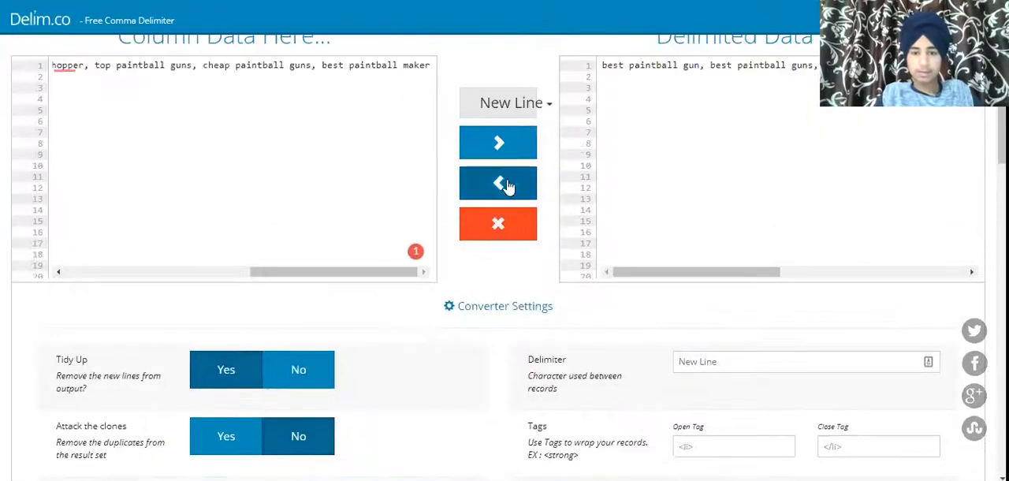
scroll(507, 187, up, 3)
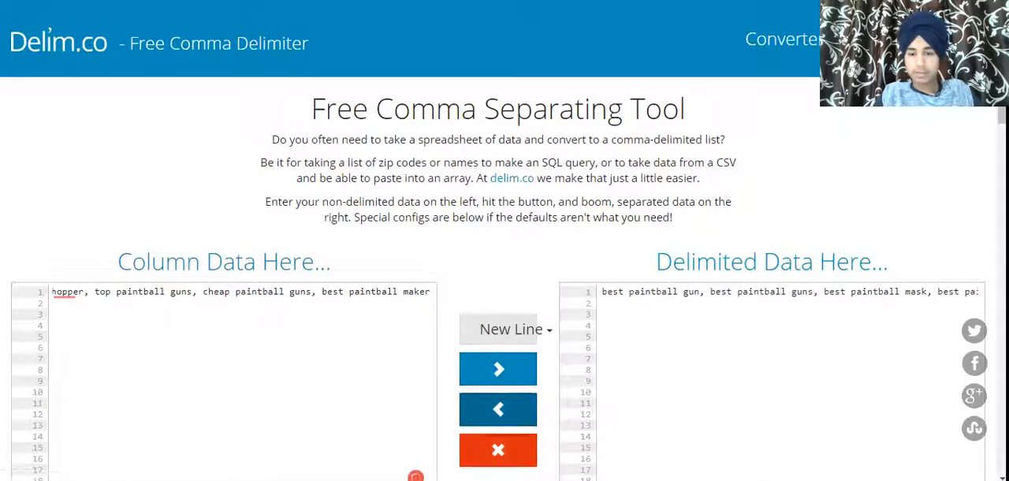
Clear both boxes and move the pasted comma-separated keyword list into the Delimited Data box.
click(498, 448)
click(497, 365)
click(198, 297)
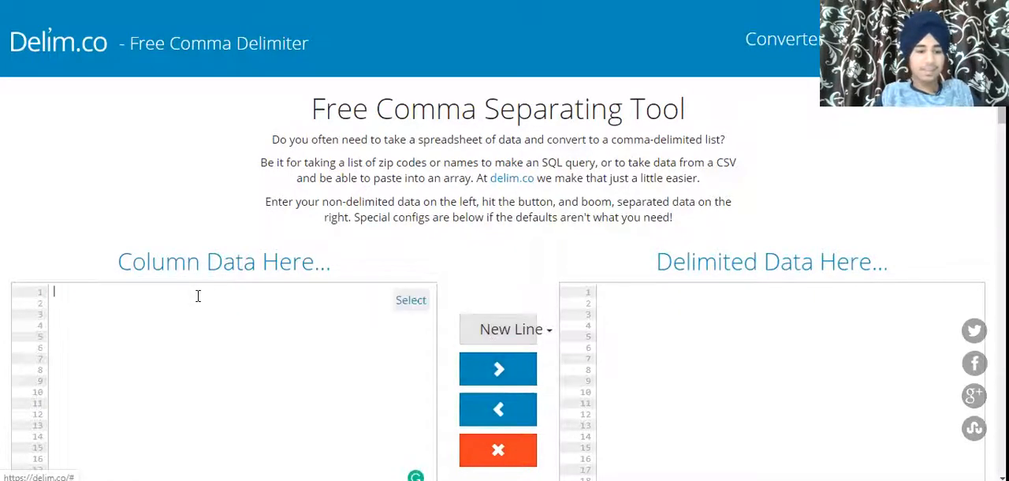
key(ctrl+v)
click(240, 305)
key(ctrl+a)
key(ctrl+x)
click(659, 291)
key(ctrl+v)
click(498, 408)
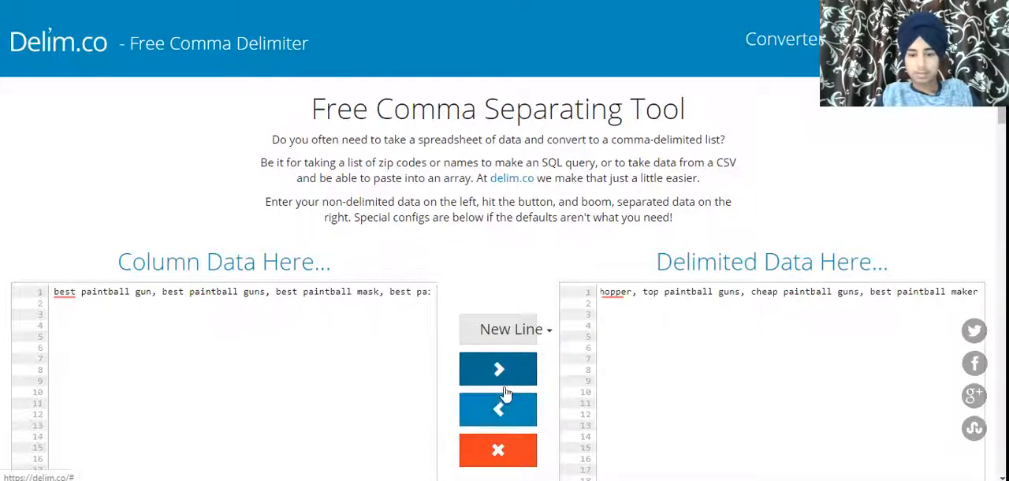
Set the converter's Explode option to Commas.
scroll(467, 361, down, 5)
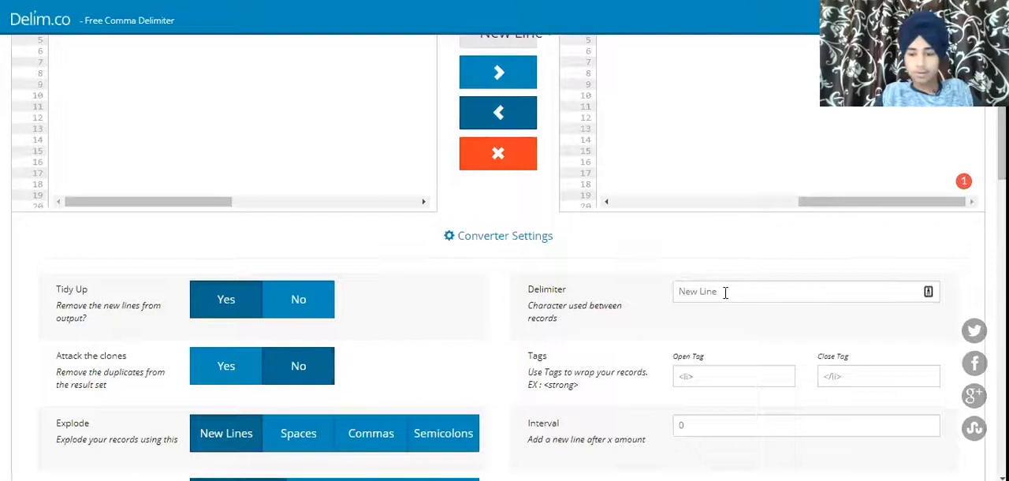
click(725, 291)
drag(722, 291, 664, 298)
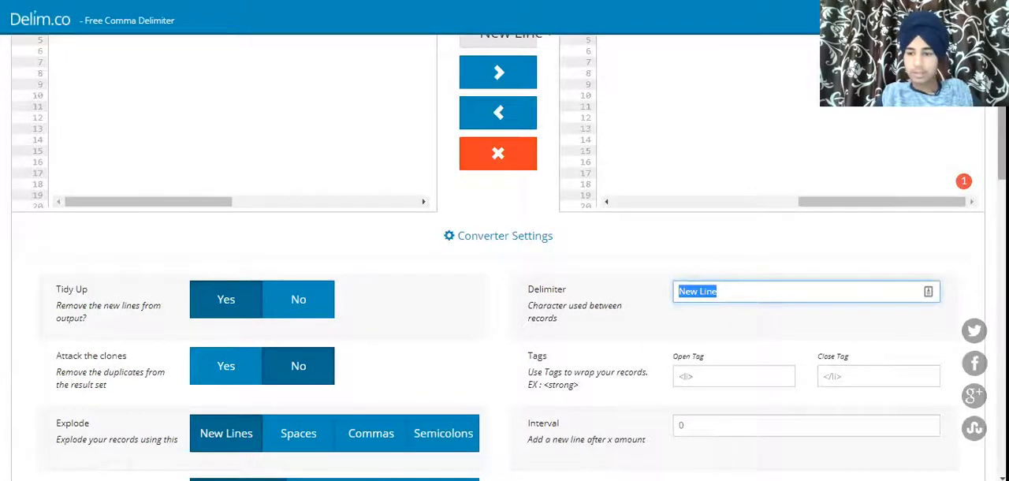
scroll(480, 238, down, 4)
scroll(480, 238, up, 2)
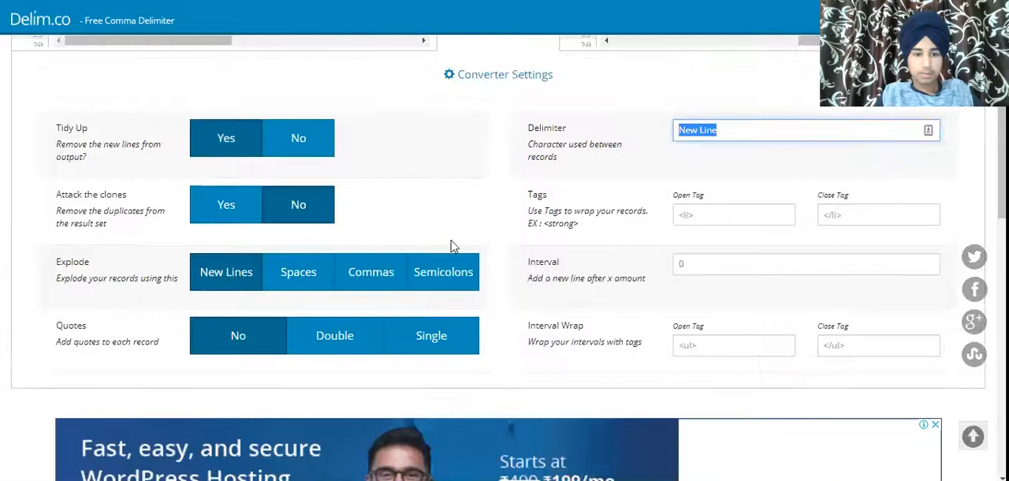
click(353, 280)
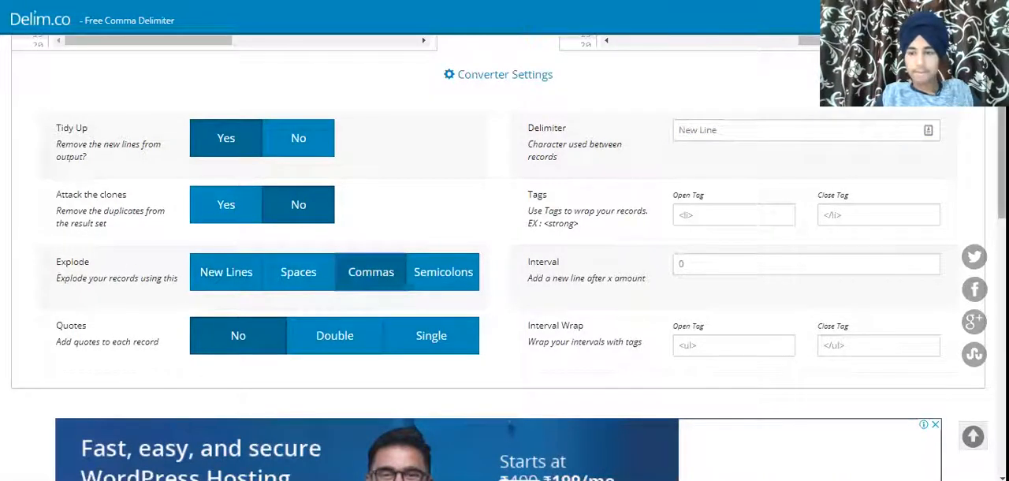
Convert the comma list into one keyword per line and select the seven resulting lines.
scroll(504, 237, up, 5)
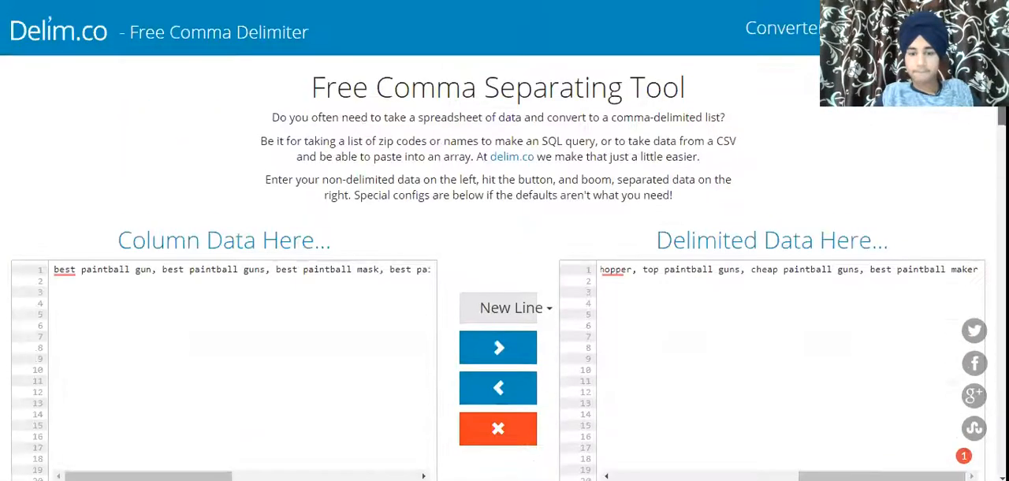
click(501, 408)
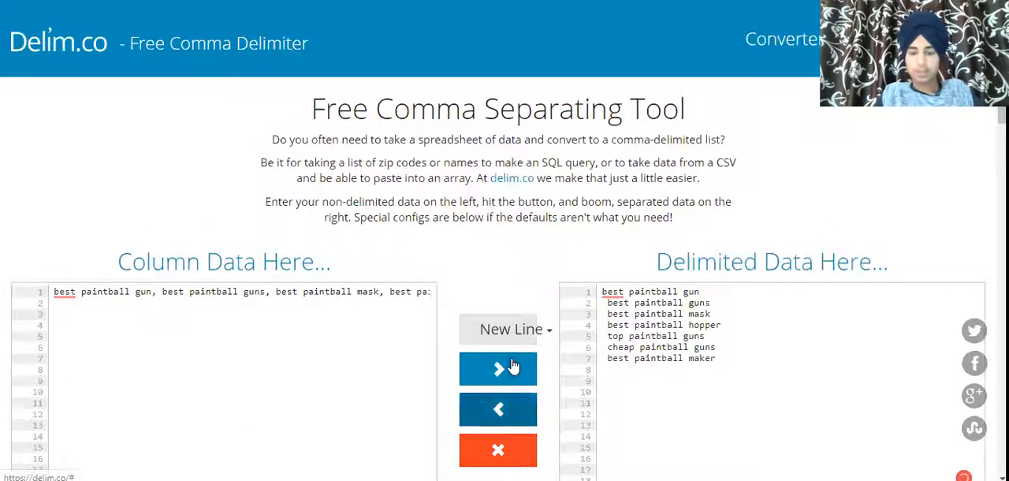
drag(723, 360, 602, 291)
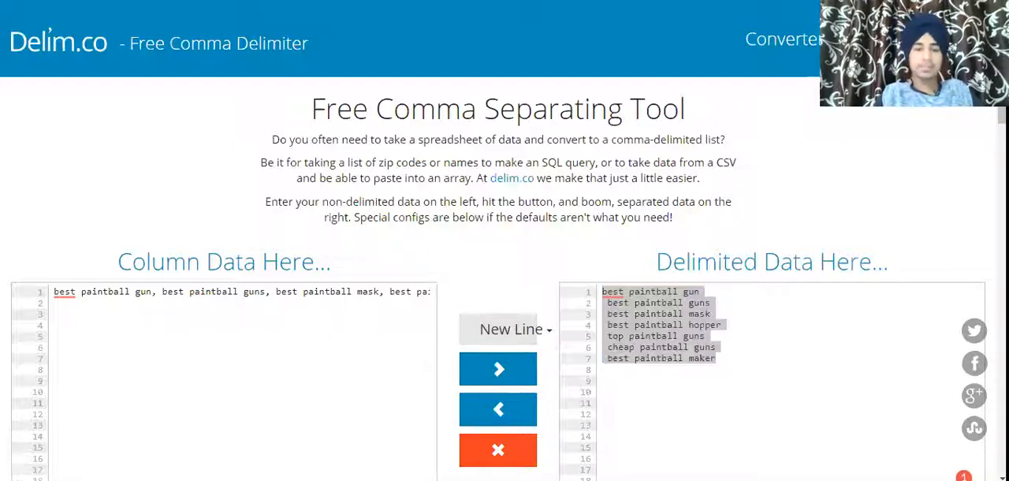
Paste the seven keywords into the Keywords column starting at cell A2.
key(alt+Tab)
key(Delete)
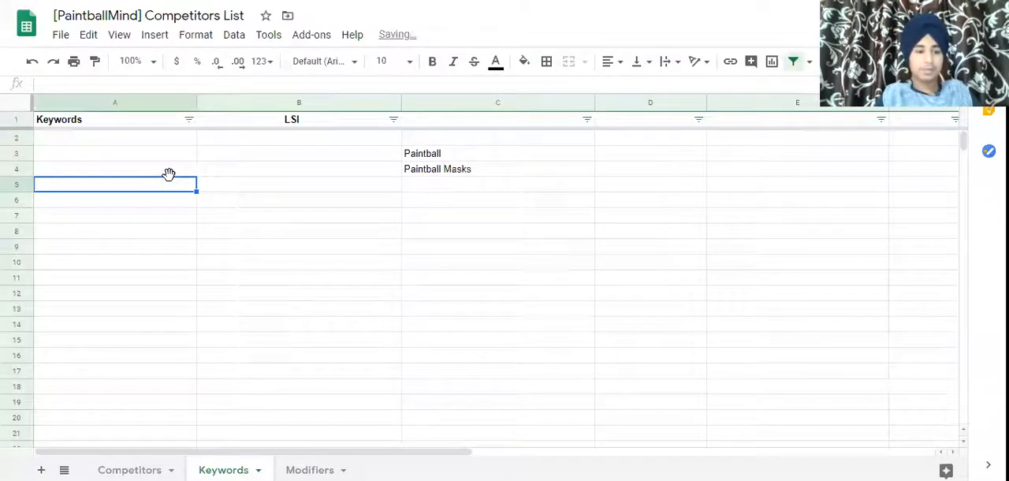
click(119, 141)
key(ctrl+v)
Move 'best paintball maker' from the Keywords column into the first row of the LSI column.
click(157, 234)
drag(97, 139, 108, 298)
click(108, 298)
click(77, 233)
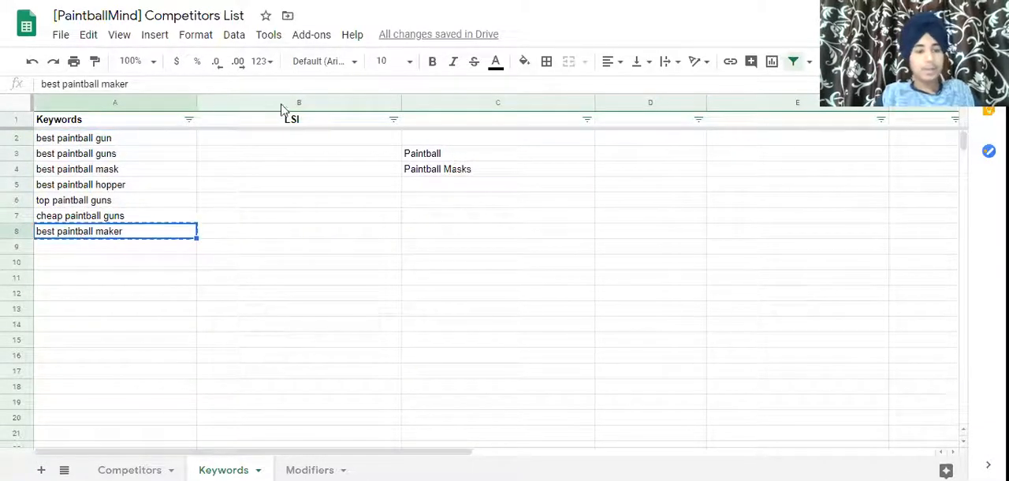
click(264, 142)
key(ctrl+v)
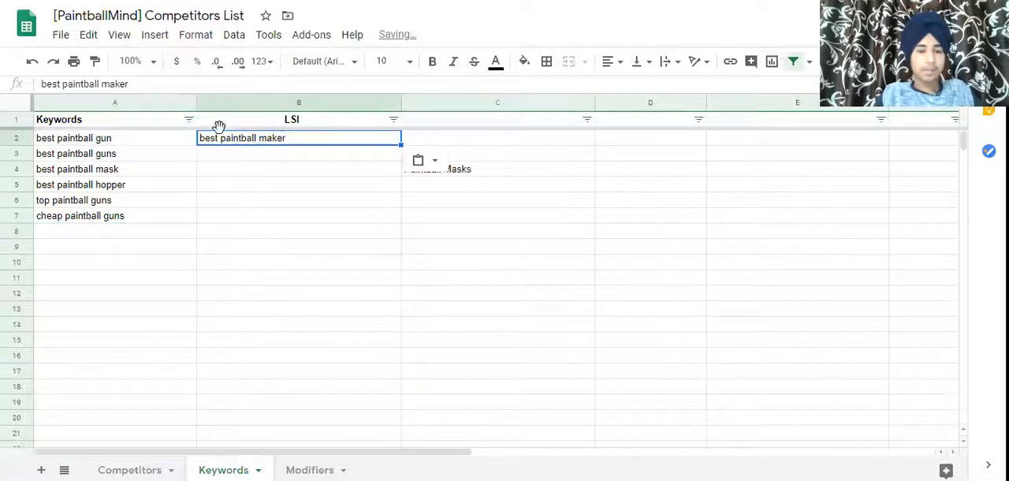
Move the Paintball and Paintball Masks cells from column C to column E.
click(219, 123)
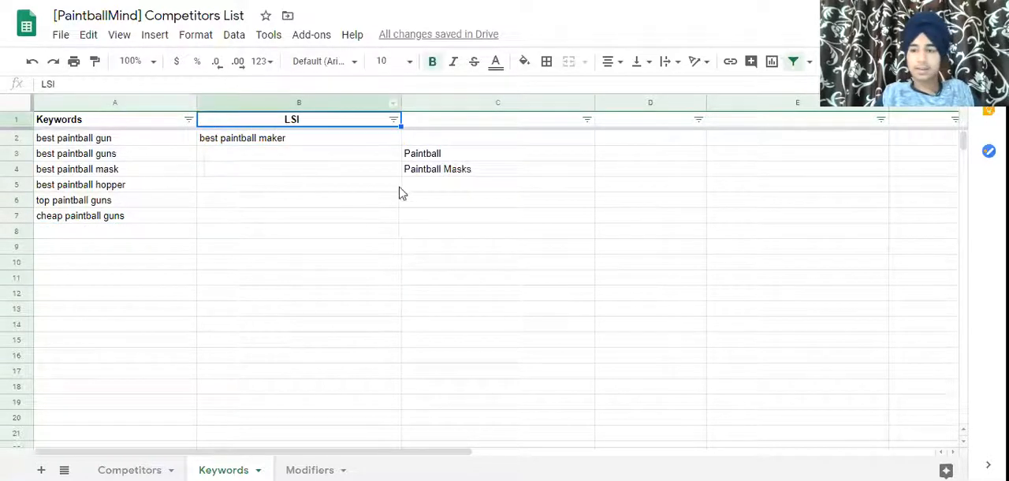
drag(453, 153, 468, 193)
key(ctrl+x)
click(729, 171)
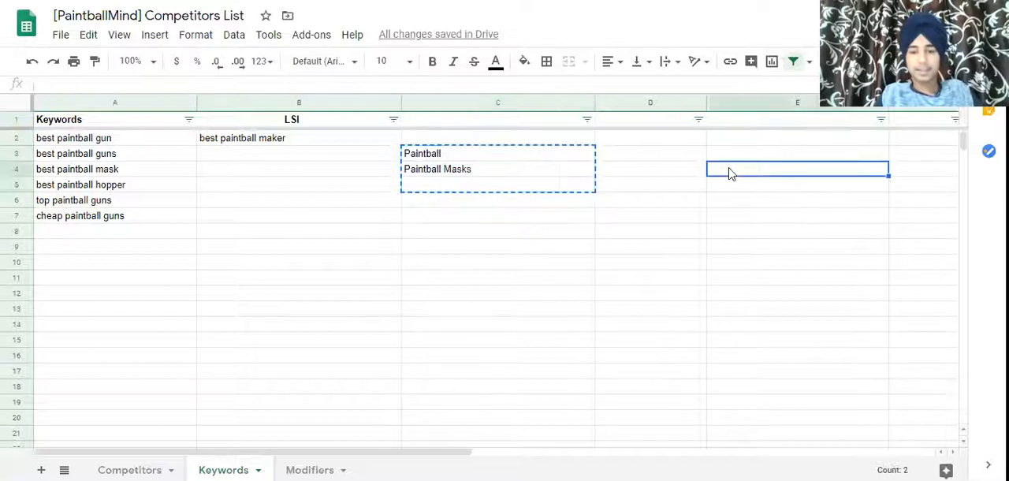
key(ctrl+v)
click(203, 169)
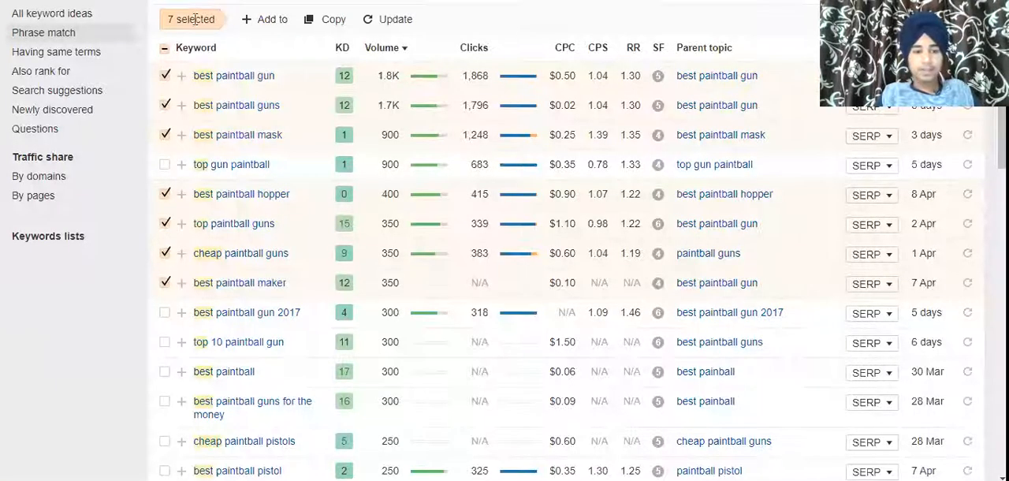
Deselect all keywords, select 'best paintball pistol' and copy it.
click(164, 48)
scroll(165, 50, down, 2)
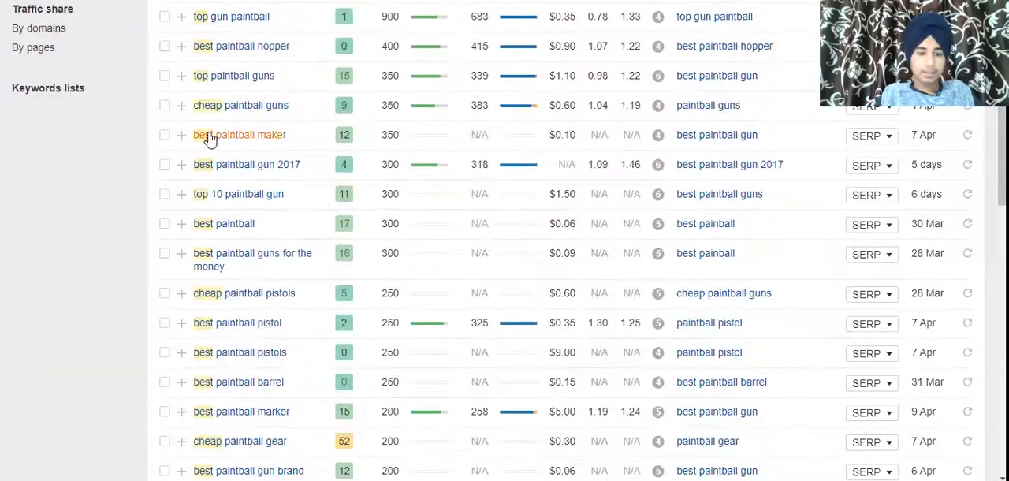
scroll(144, 308, down, 1)
scroll(218, 251, down, 1)
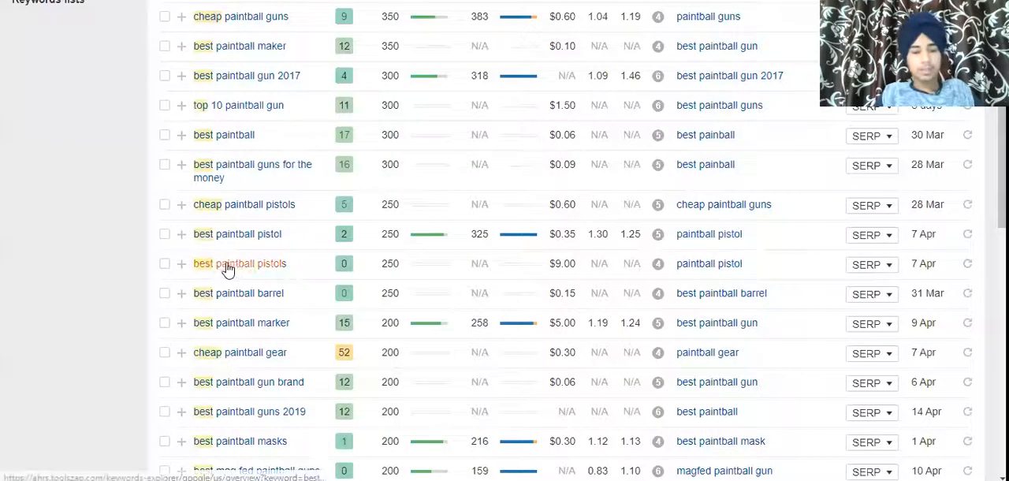
click(165, 233)
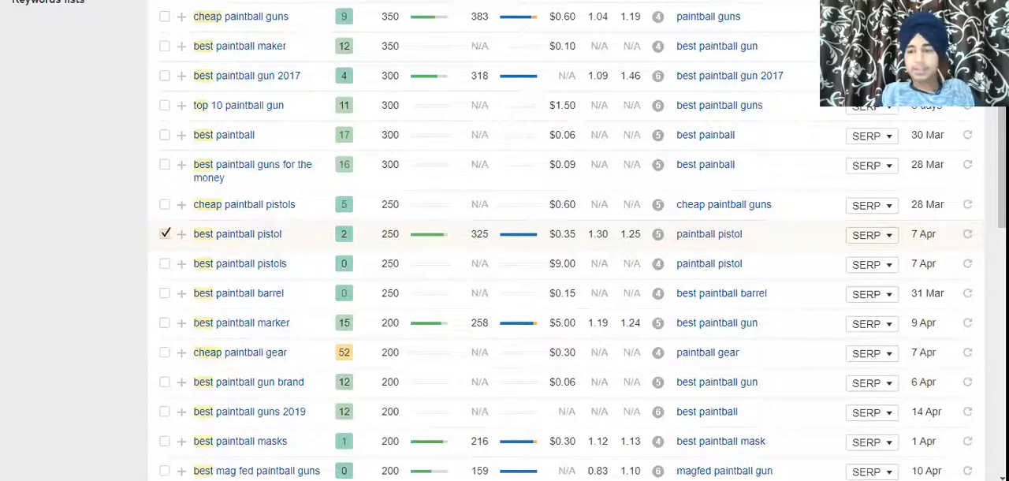
scroll(326, 105, up, 4)
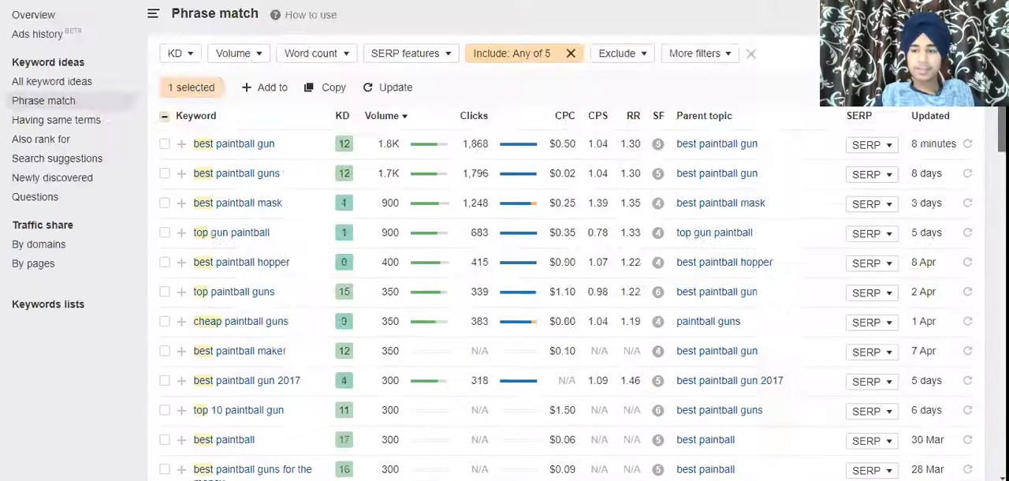
click(326, 105)
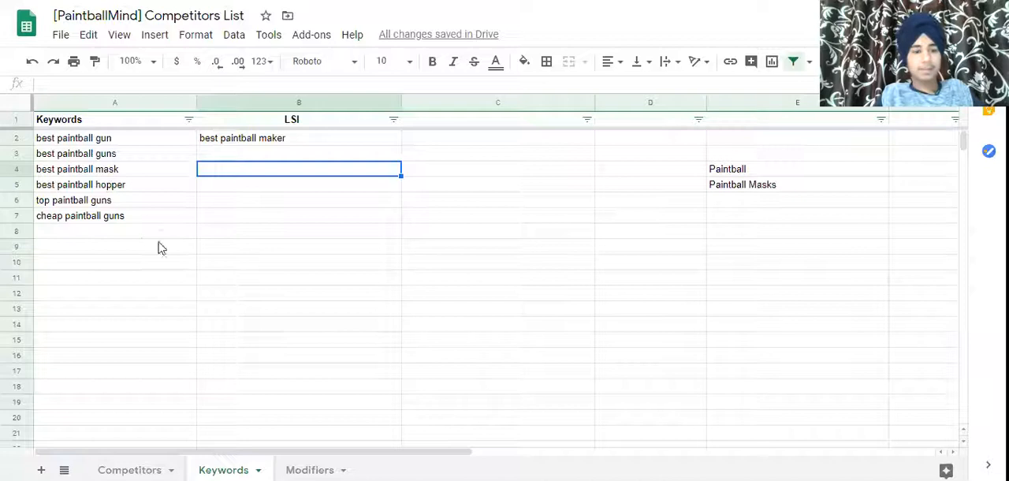
Paste 'best paintball pistol' into cell A8, below the other keywords in the Keywords column.
click(130, 230)
key(ctrl+v)
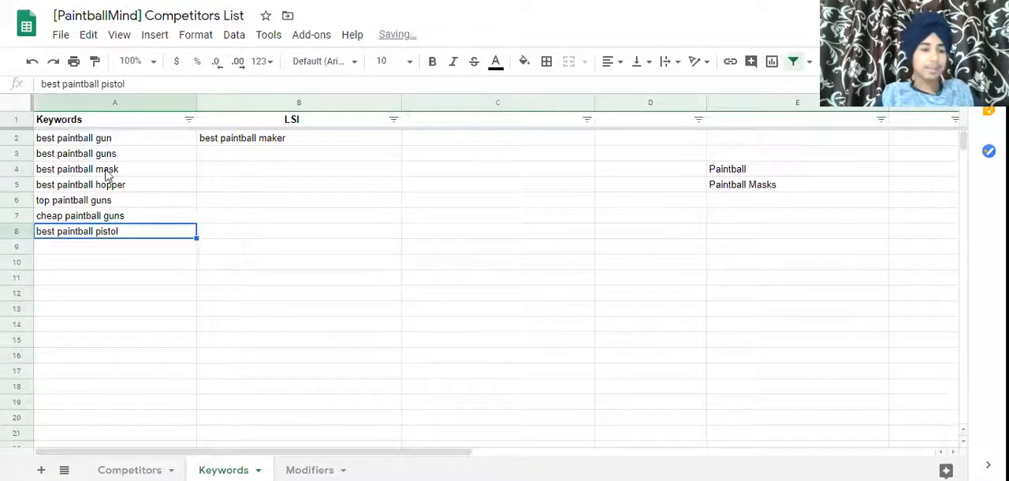
Clear the keyword selection in the Ahrefs Phrase match results.
drag(102, 129, 115, 236)
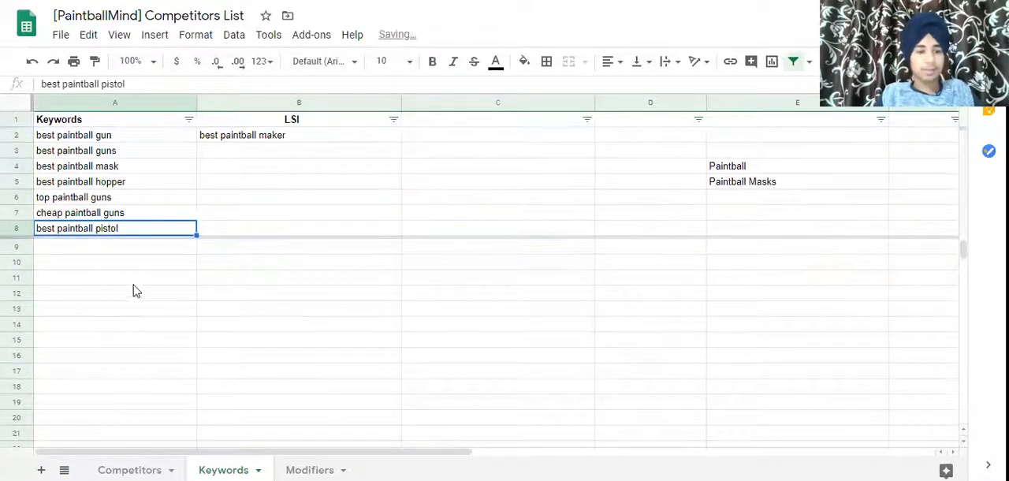
drag(216, 234, 224, 125)
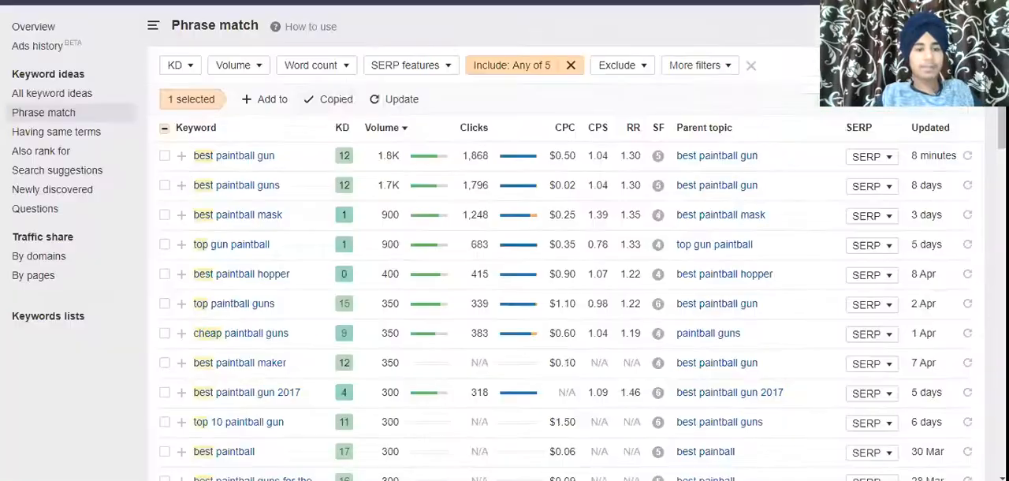
click(164, 131)
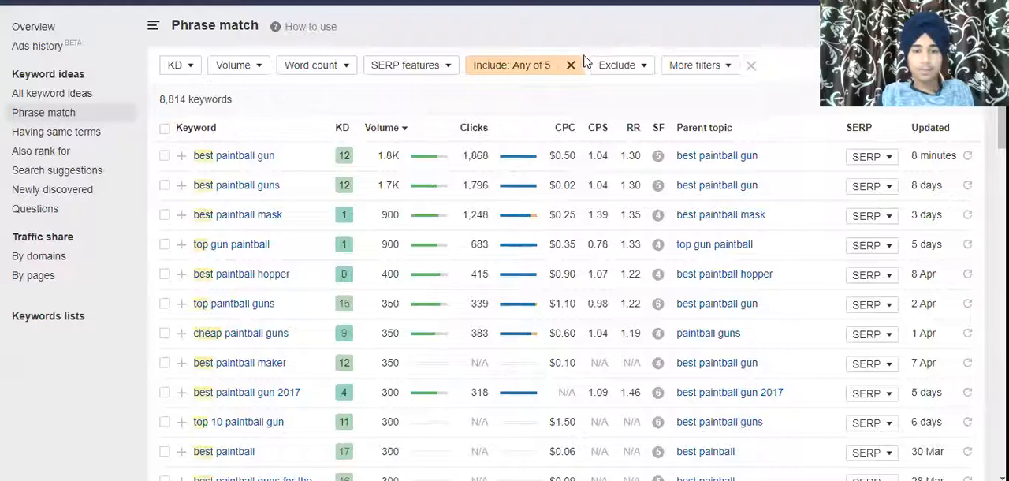
Filter the Phrase match results to a maximum search volume of 200.
click(239, 63)
click(321, 93)
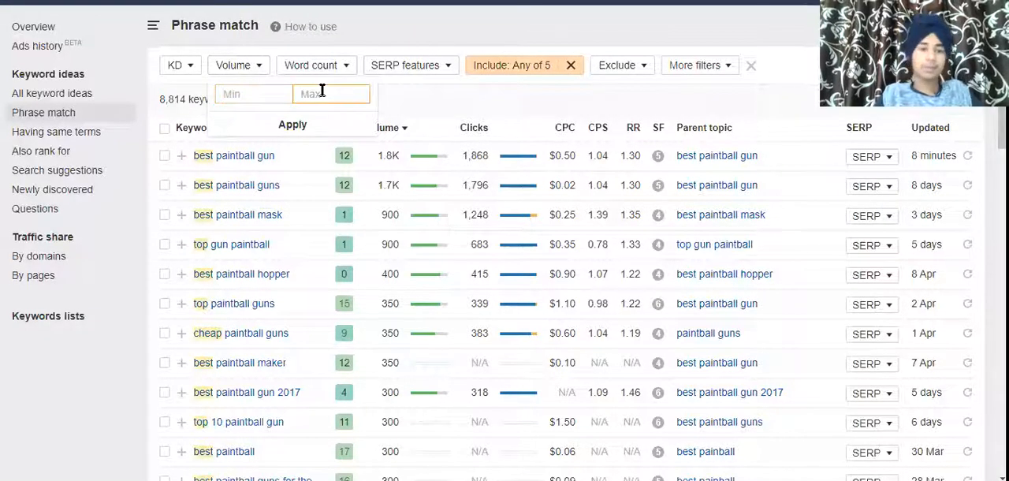
text(200)
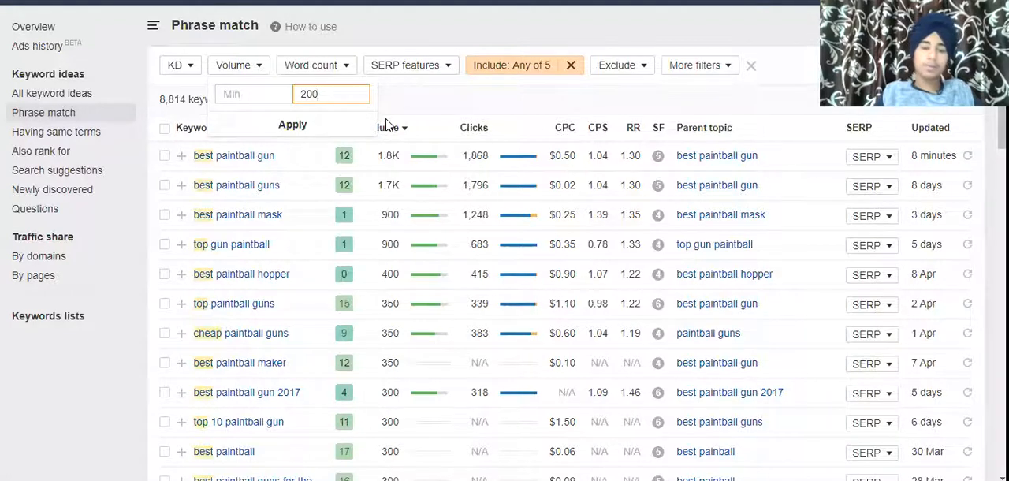
click(319, 126)
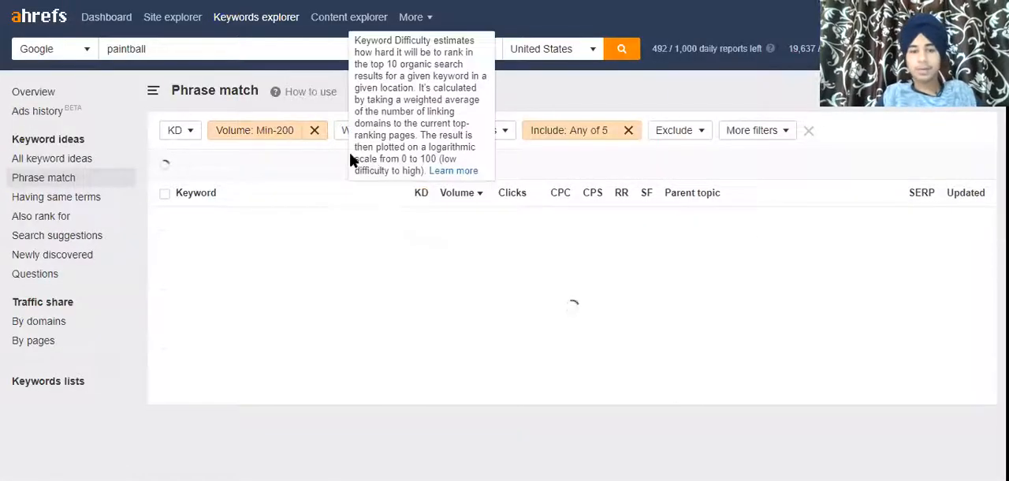
Change the volume filter's maximum to 300.
click(278, 137)
click(311, 163)
key(BackSpace)
text(300)
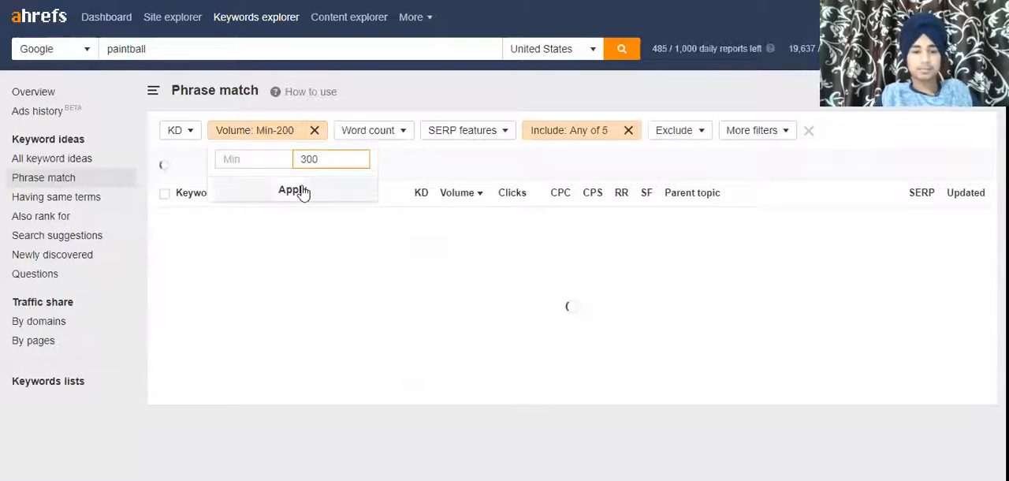
click(299, 191)
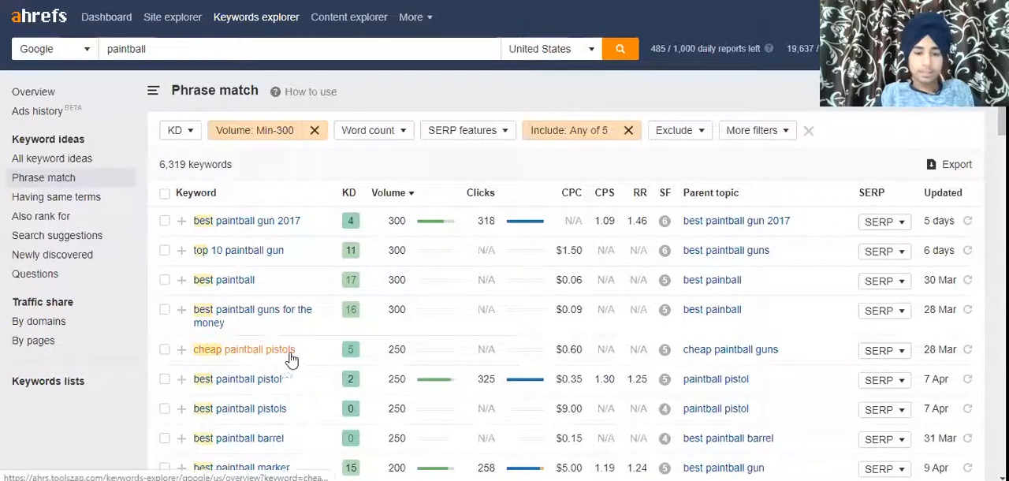
Tick 'cheap paintball pistols' and 'best beginner paintball gun' in the keyword results.
click(164, 349)
scroll(504, 276, down, 5)
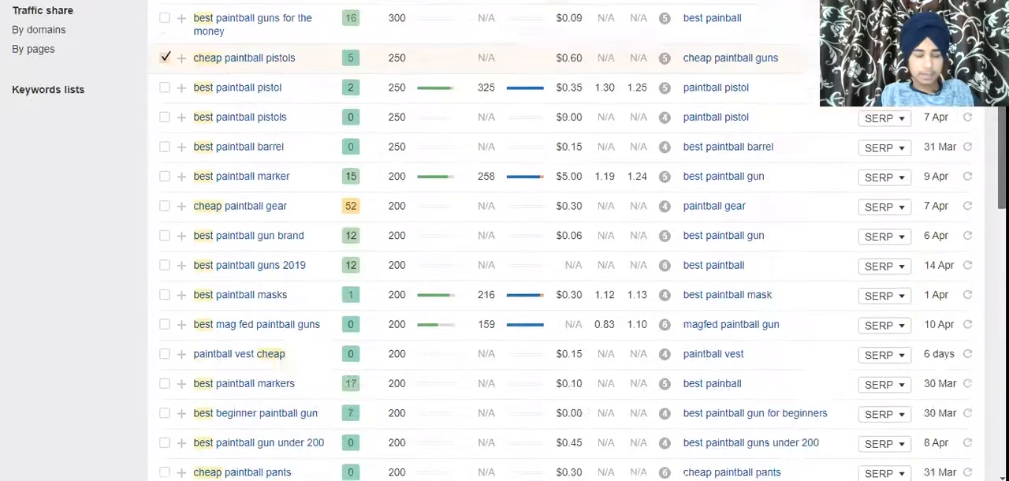
scroll(248, 270, down, 3)
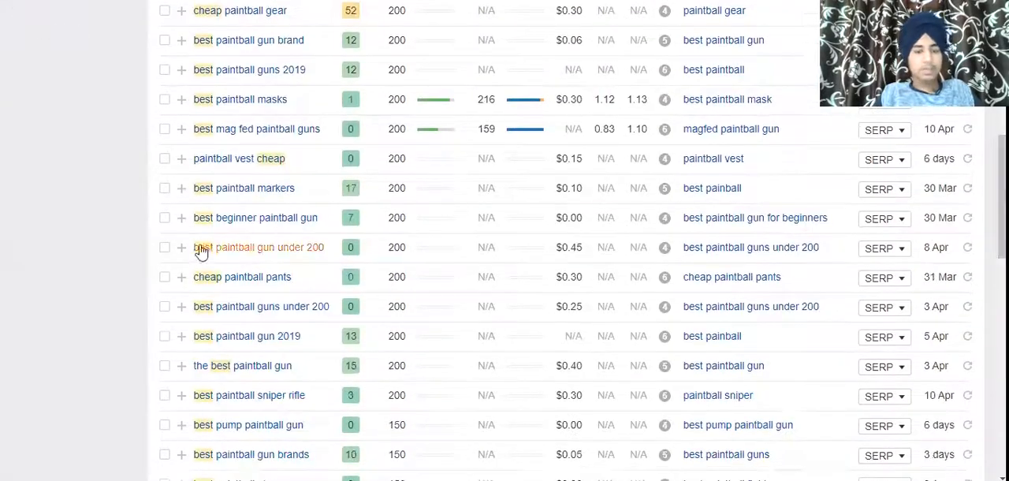
click(165, 217)
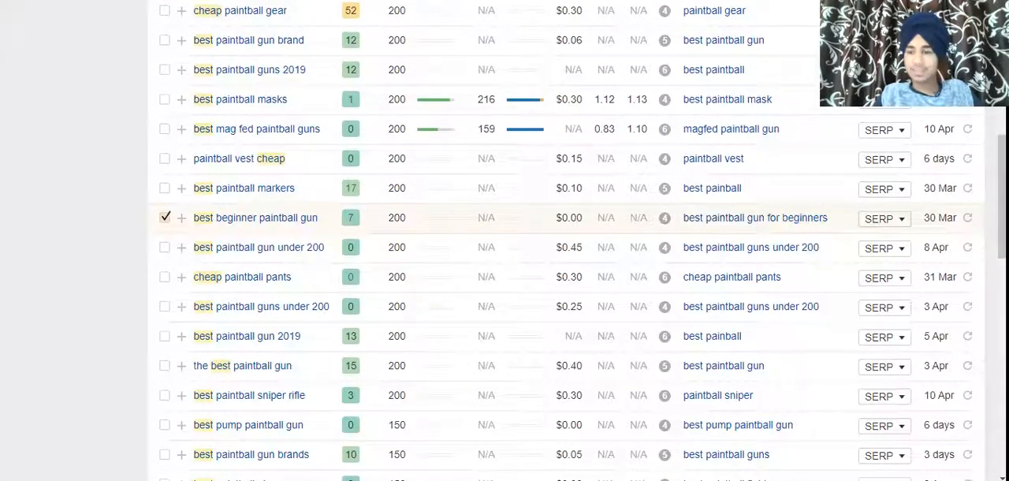
Scroll through the filtered keyword list to review the remaining keywords.
scroll(504, 276, down, 3)
scroll(505, 276, down, 3)
scroll(504, 276, down, 2)
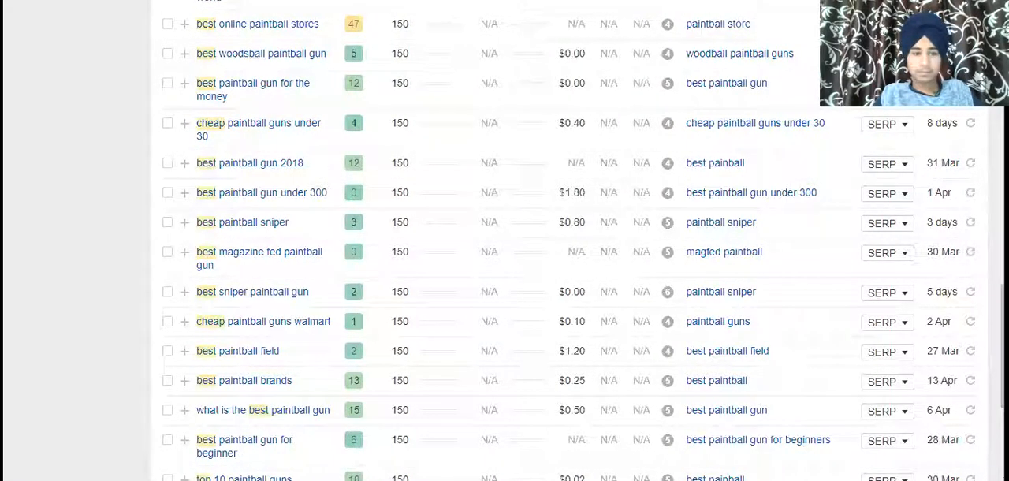
scroll(504, 246, down, 3)
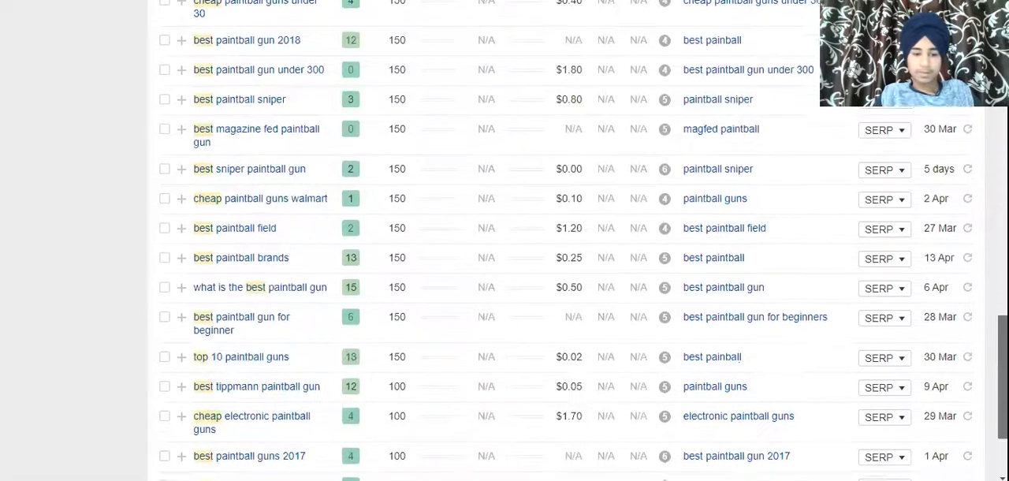
scroll(859, 415, down, 3)
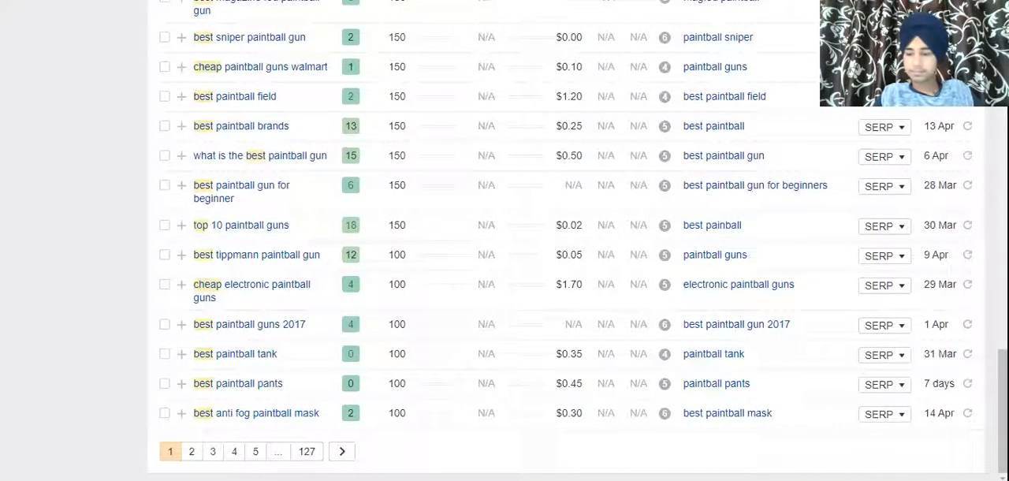
scroll(915, 433, up, 4)
scroll(504, 276, up, 15)
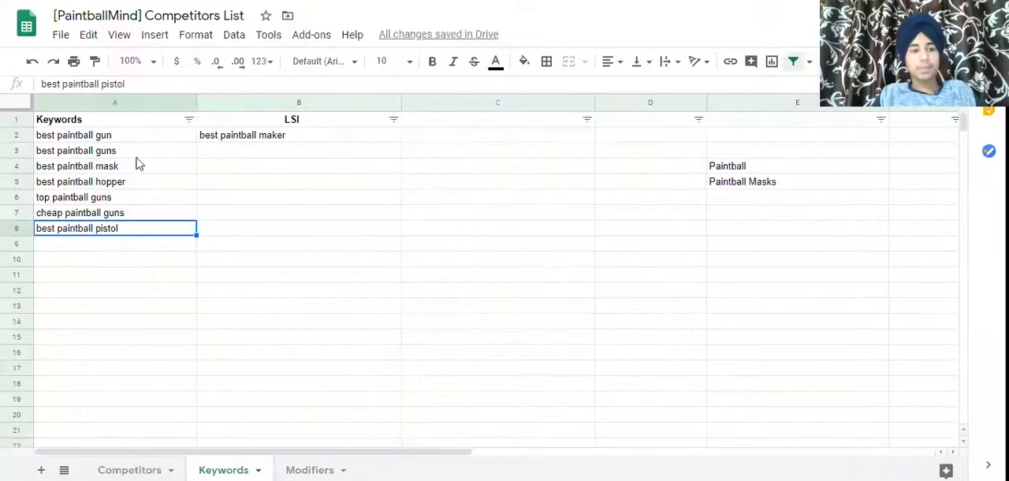
Review the keywords collected in the Keywords column of the spreadsheet.
drag(135, 162, 139, 229)
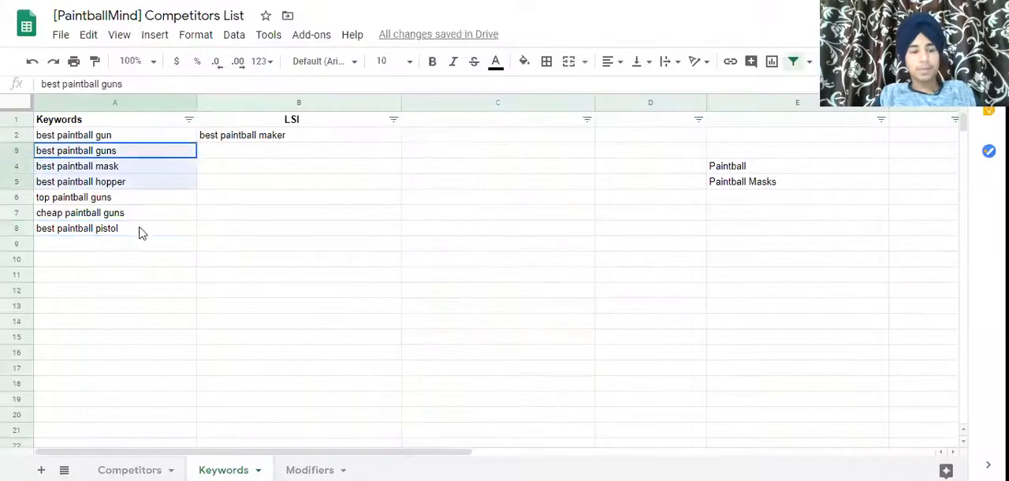
click(160, 276)
drag(160, 276, 142, 135)
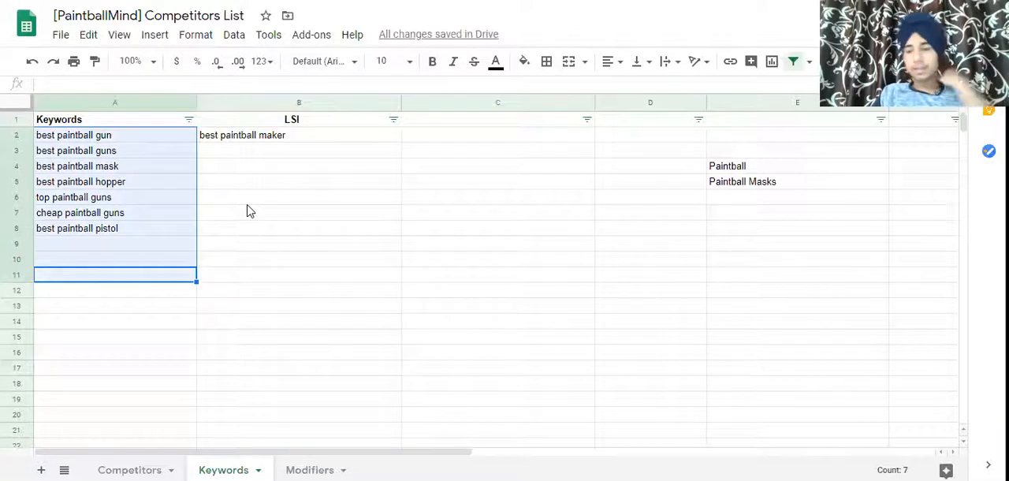
click(102, 156)
shift+click(107, 139)
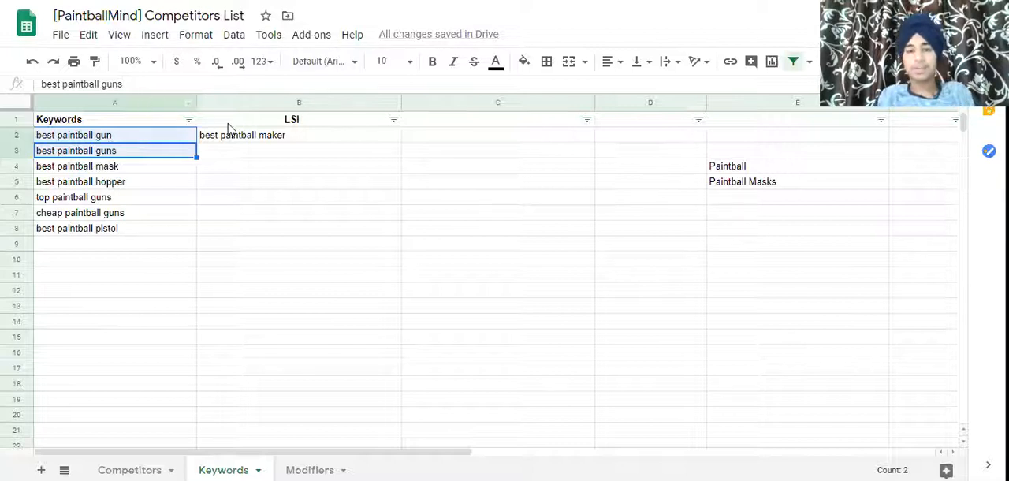
click(116, 186)
drag(138, 272, 551, 248)
click(246, 257)
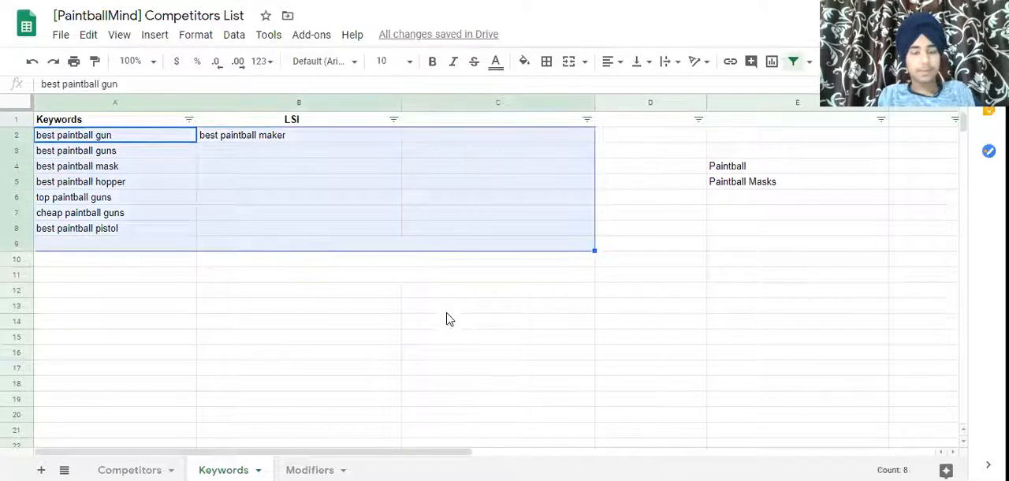
click(449, 309)
click(117, 124)
drag(117, 130, 139, 239)
click(260, 213)
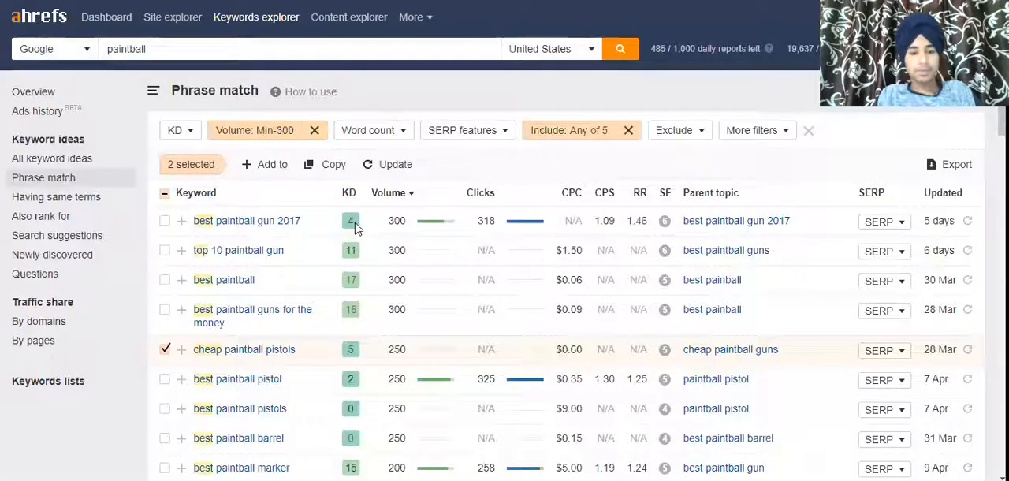
Deselect all ticked keywords in the Phrase match results.
click(162, 351)
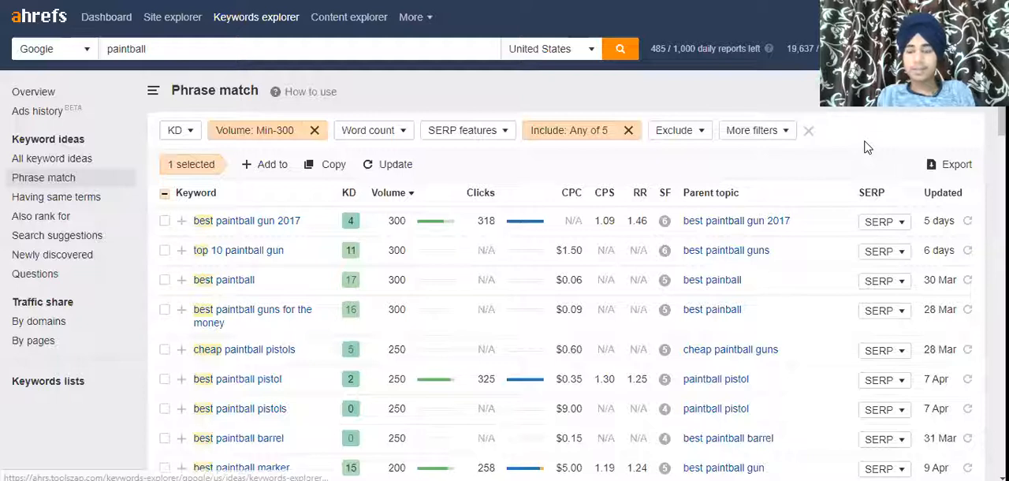
click(164, 193)
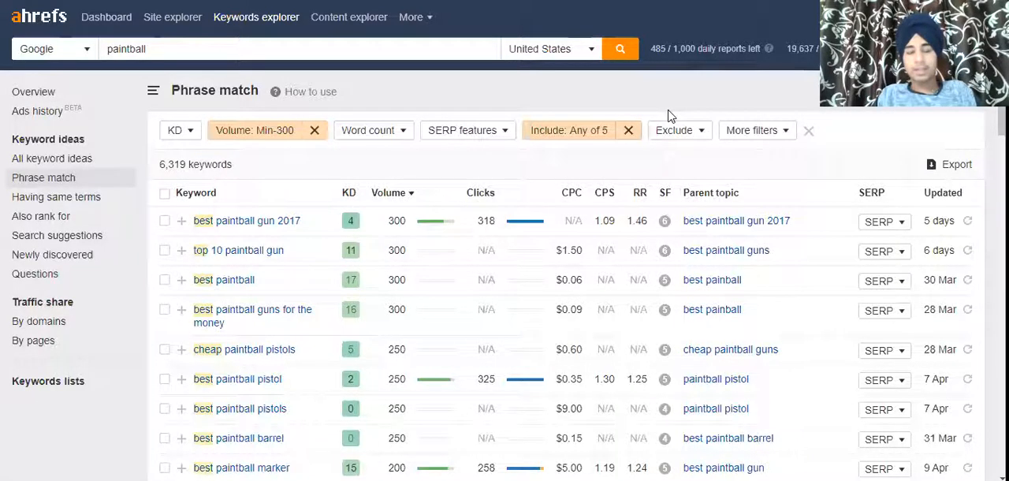
click(142, 2)
drag(61, 136, 71, 290)
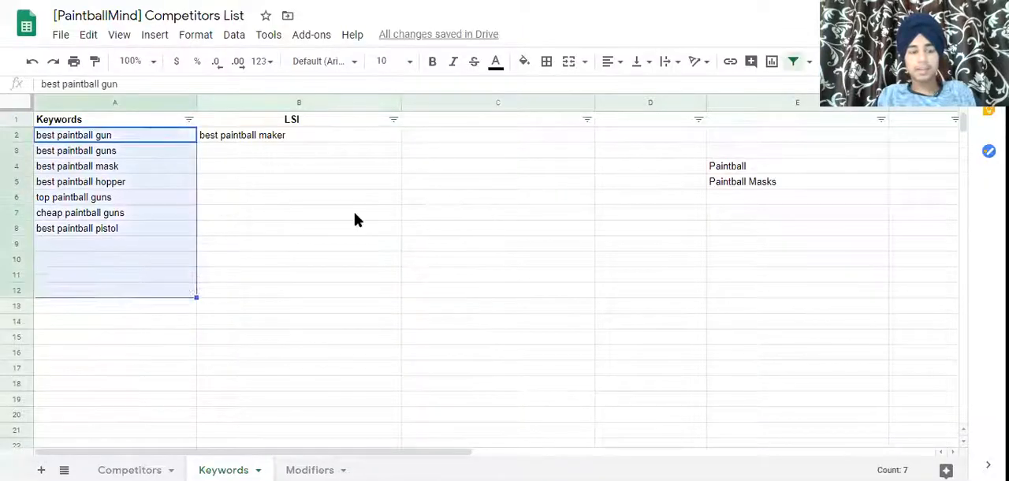
click(497, 181)
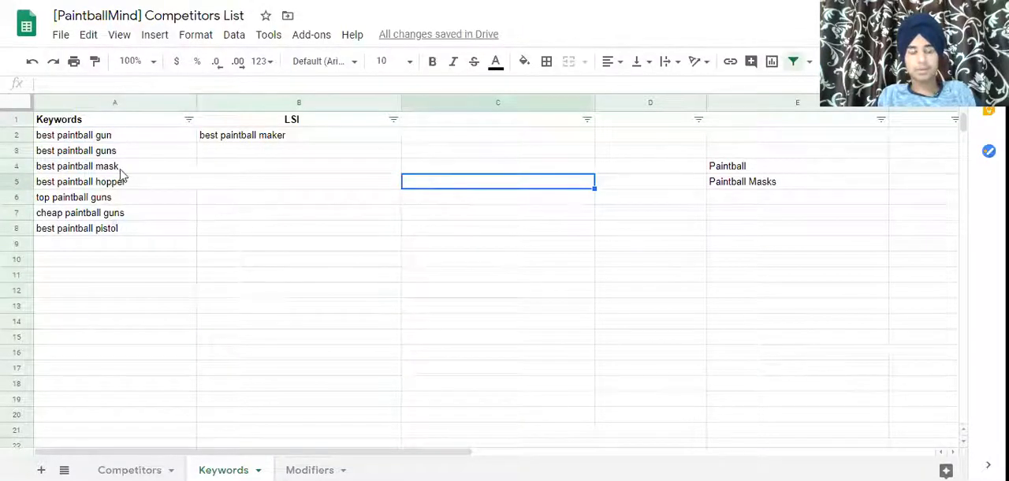
drag(118, 167, 181, 276)
click(473, 275)
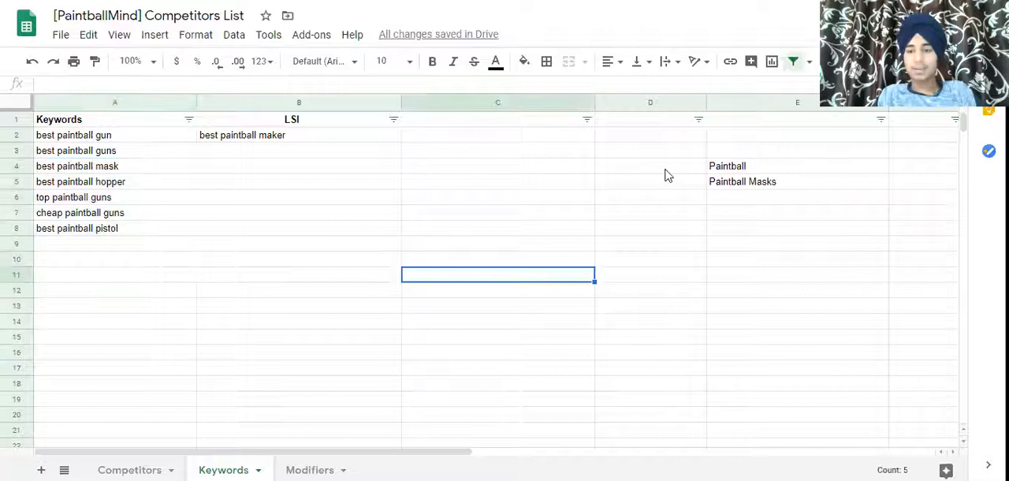